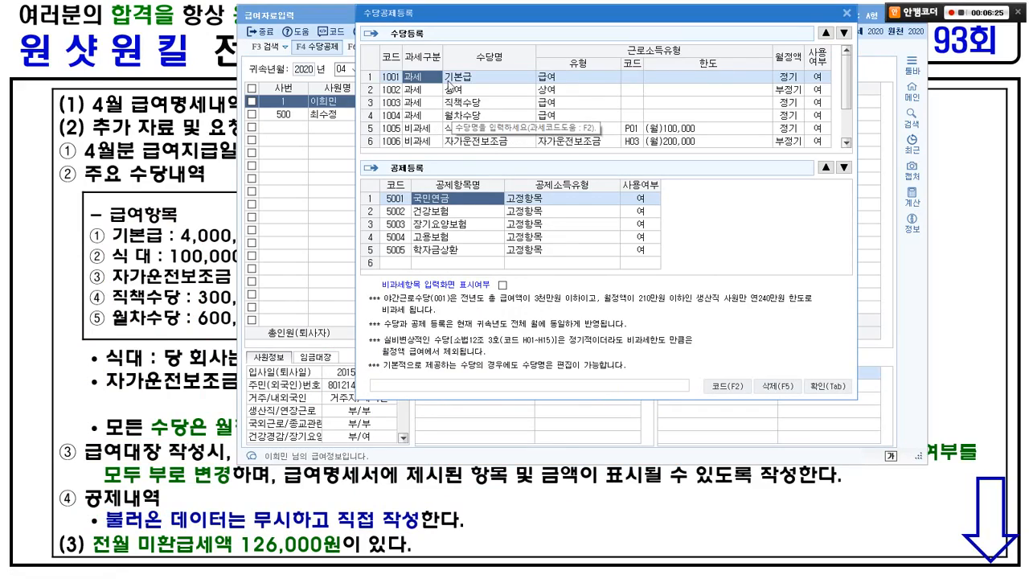
# Step: Mark the 상여 (bonus) allowance as unused (부)
pyautogui.moveTo(384, 64); pyautogui.dragTo(477, 84)
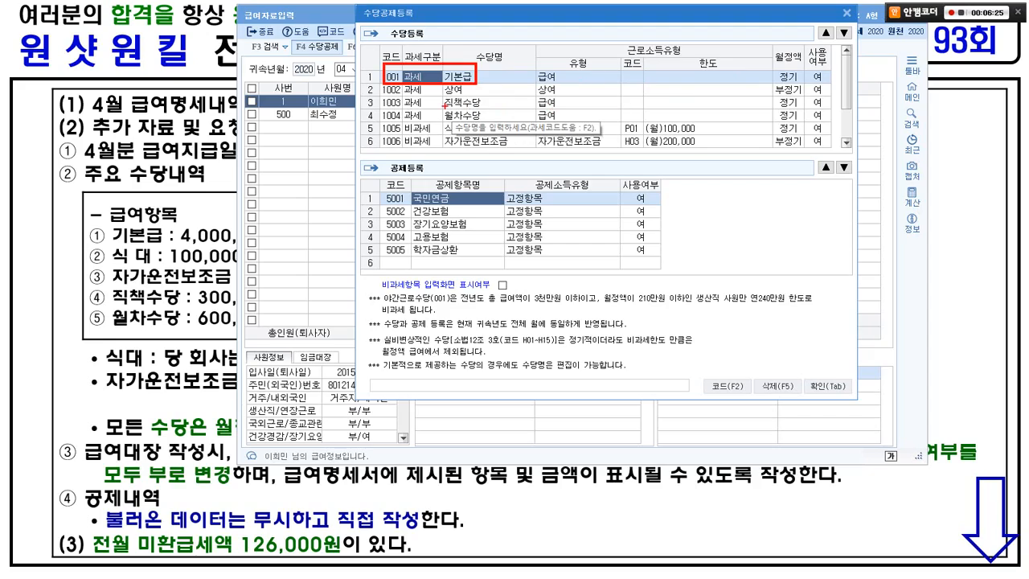
pyautogui.moveTo(384, 95); pyautogui.dragTo(839, 96)
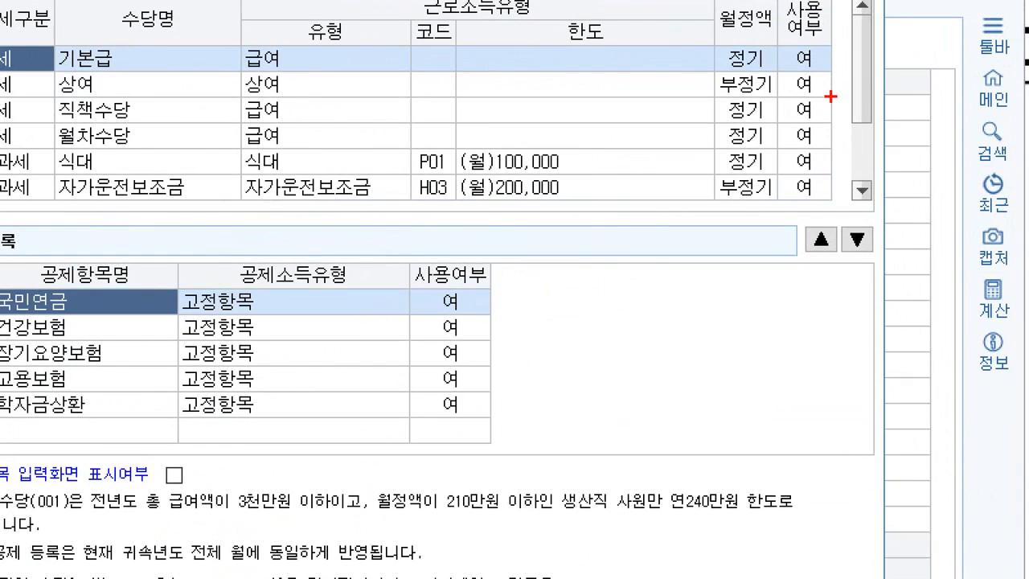
pyautogui.moveTo(831, 96); pyautogui.dragTo(807, 99)
pyautogui.moveTo(803, 56); pyautogui.dragTo(823, 54)
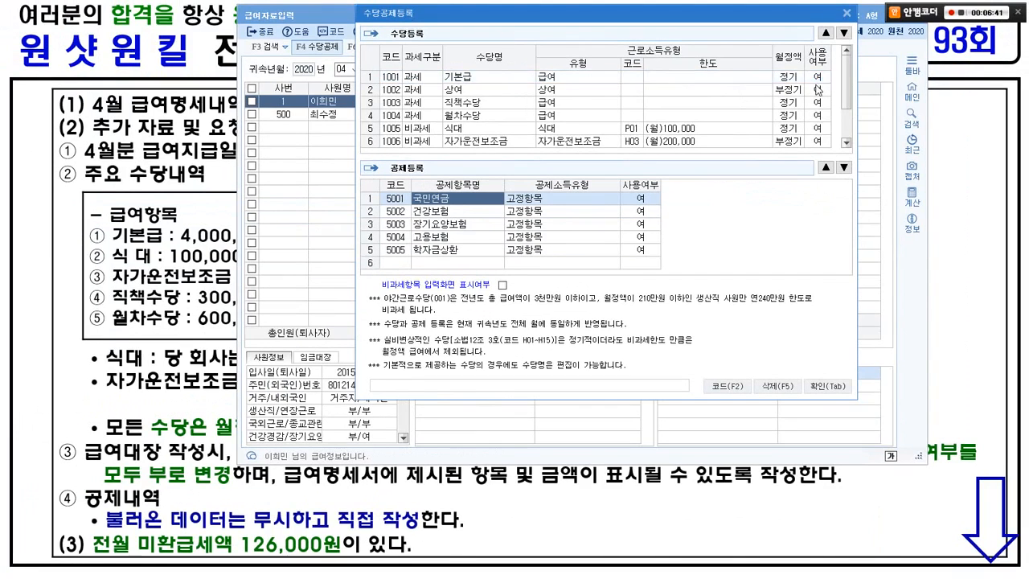
pyautogui.click(818, 89)
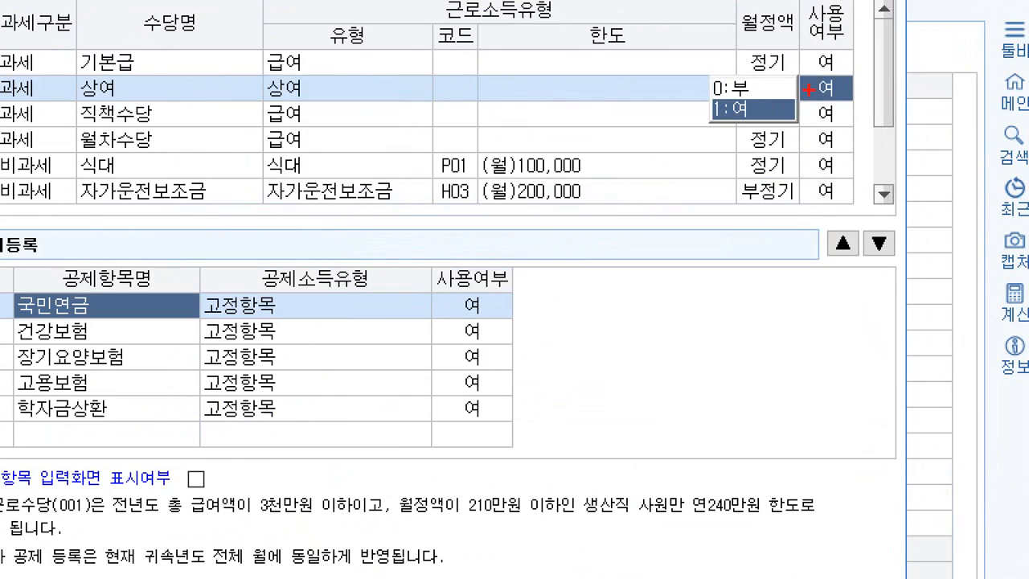
pyautogui.moveTo(807, 91); pyautogui.dragTo(752, 76)
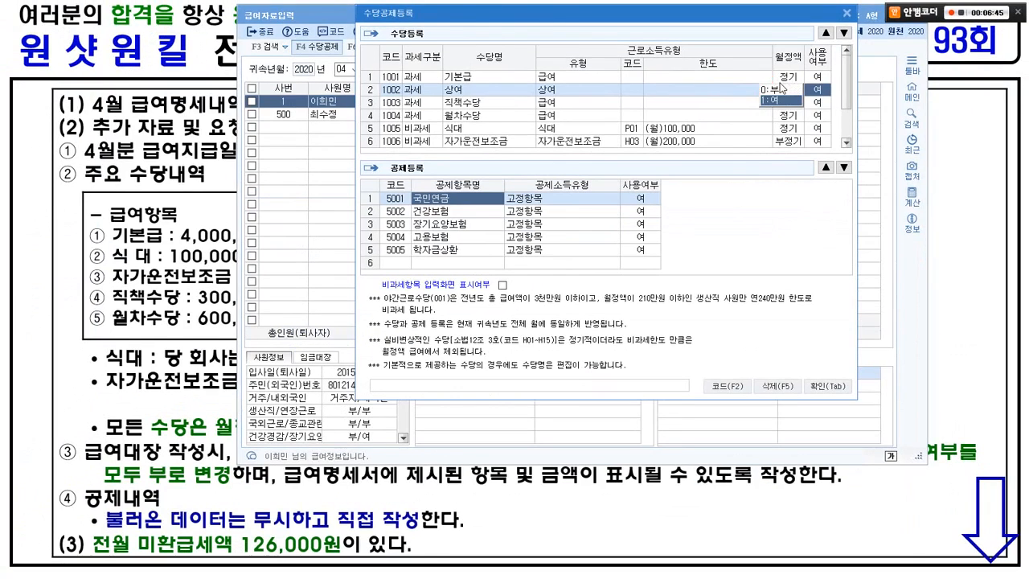
pyautogui.click(733, 86)
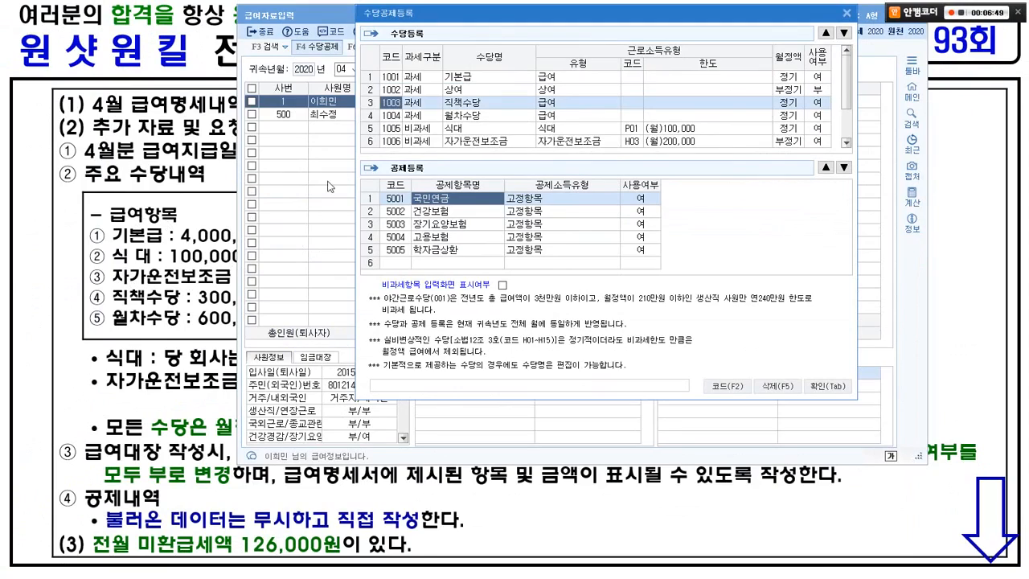
# Step: Make 자가운전보조금 a regular (정기) monthly allowance and set 야간근로수당 to unused (부)
pyautogui.click(464, 102)
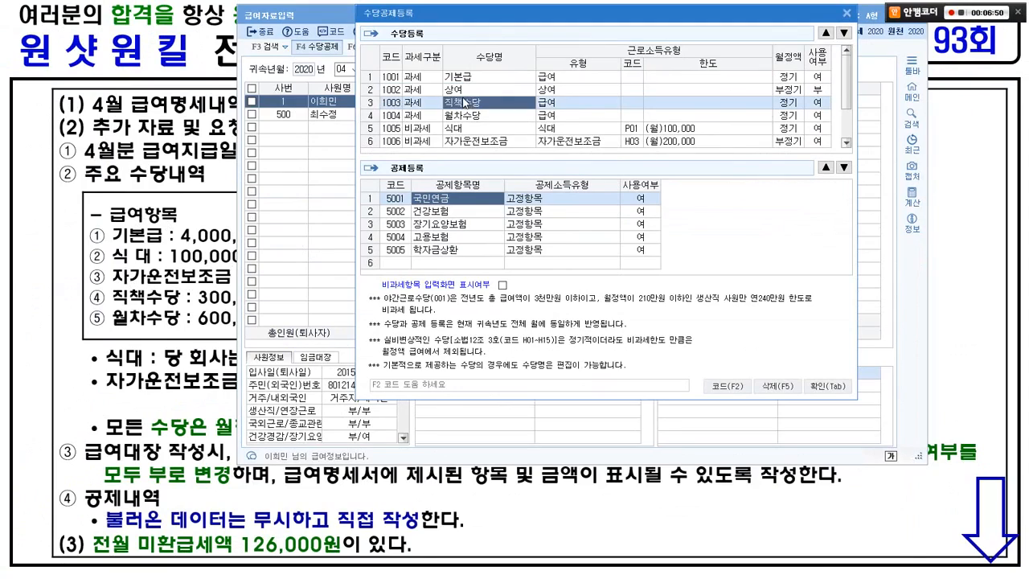
pyautogui.click(408, 103)
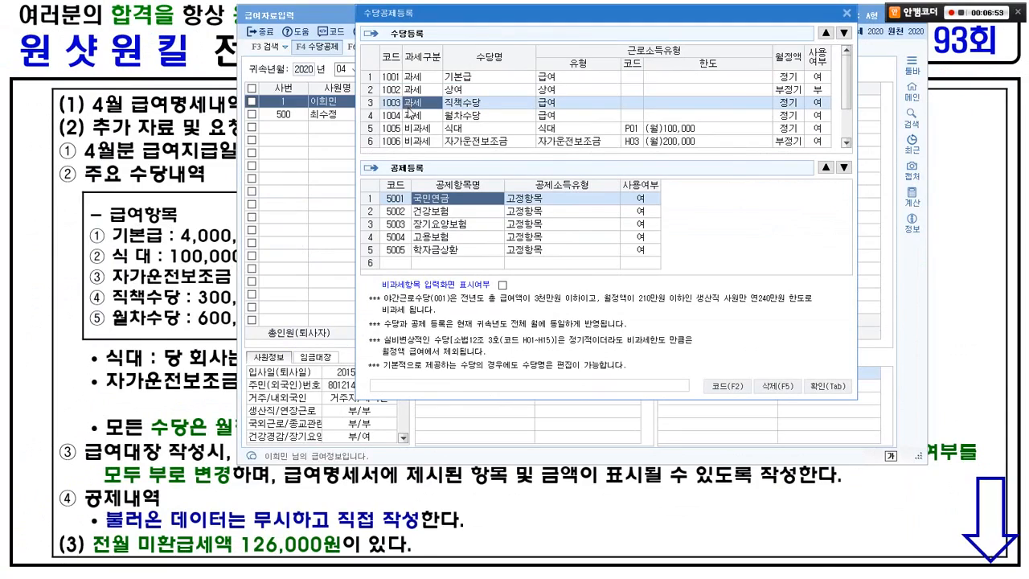
pyautogui.click(410, 115)
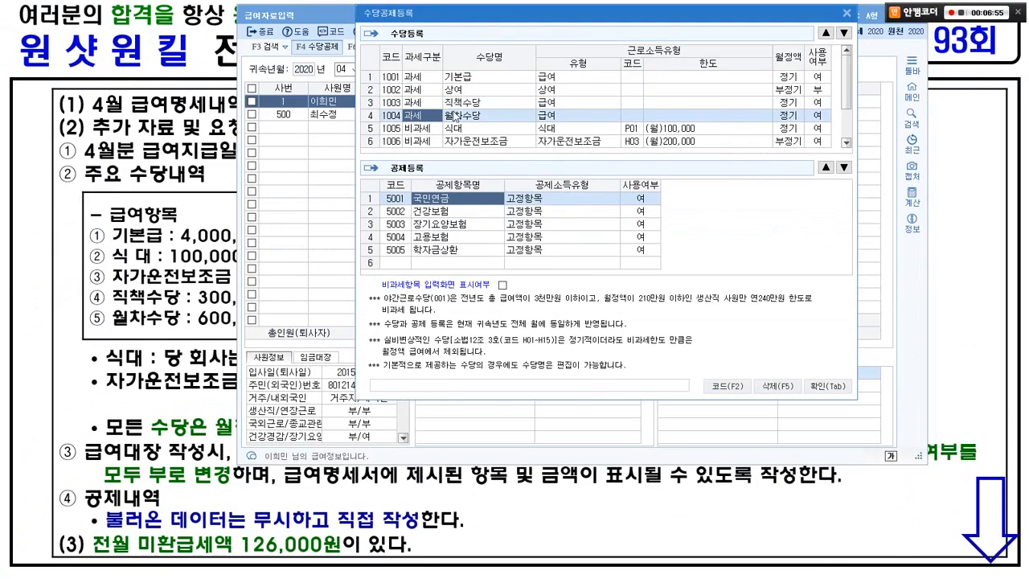
pyautogui.click(415, 127)
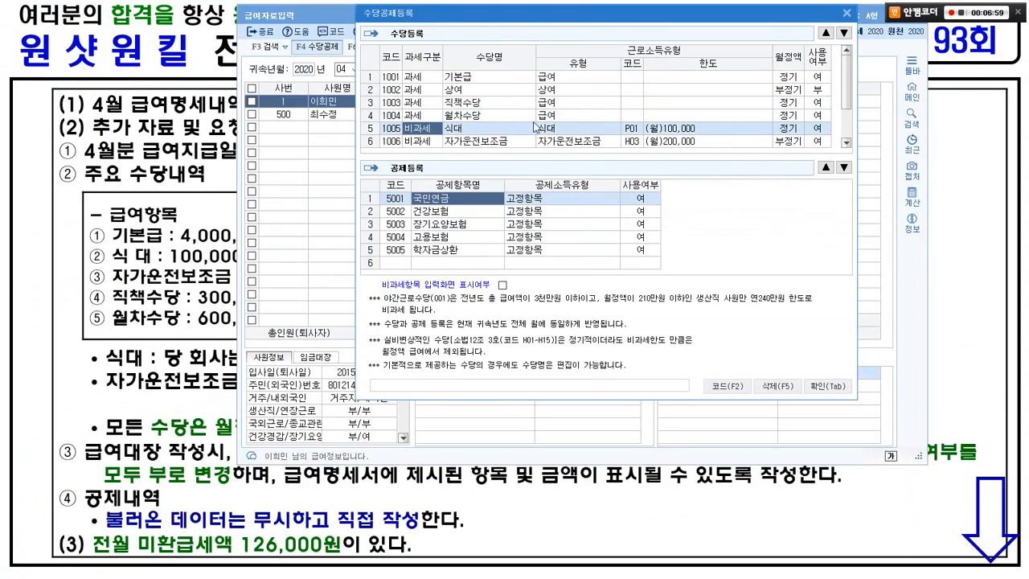
pyautogui.click(476, 142)
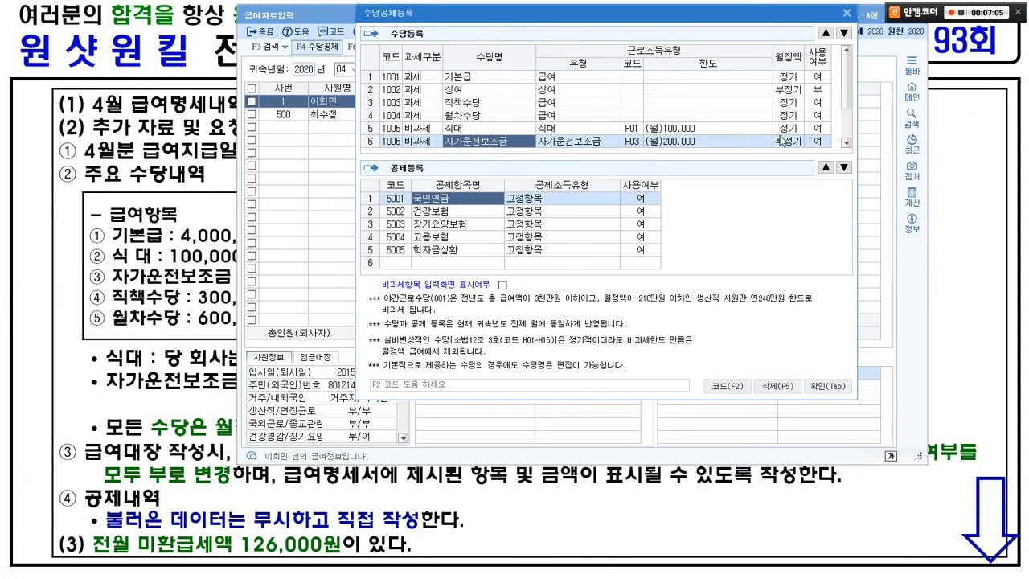
pyautogui.hotkey('alt', 'Tab')
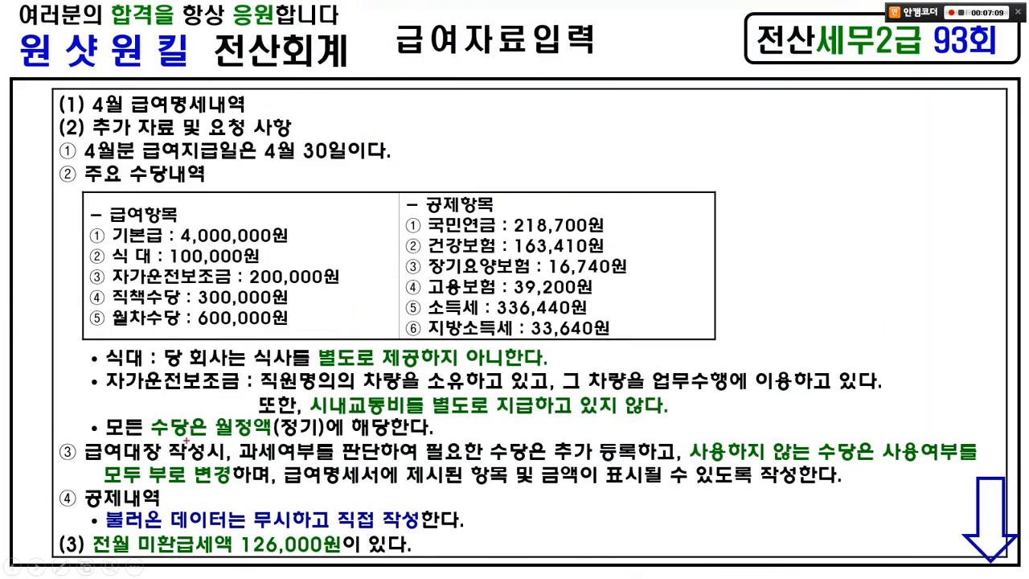
pyautogui.moveTo(77, 416)
pyautogui.mouseDown()
pyautogui.moveTo(204, 436)
pyautogui.moveTo(435, 439)
pyautogui.mouseUp()
pyautogui.hotkey('alt', 'Tab')
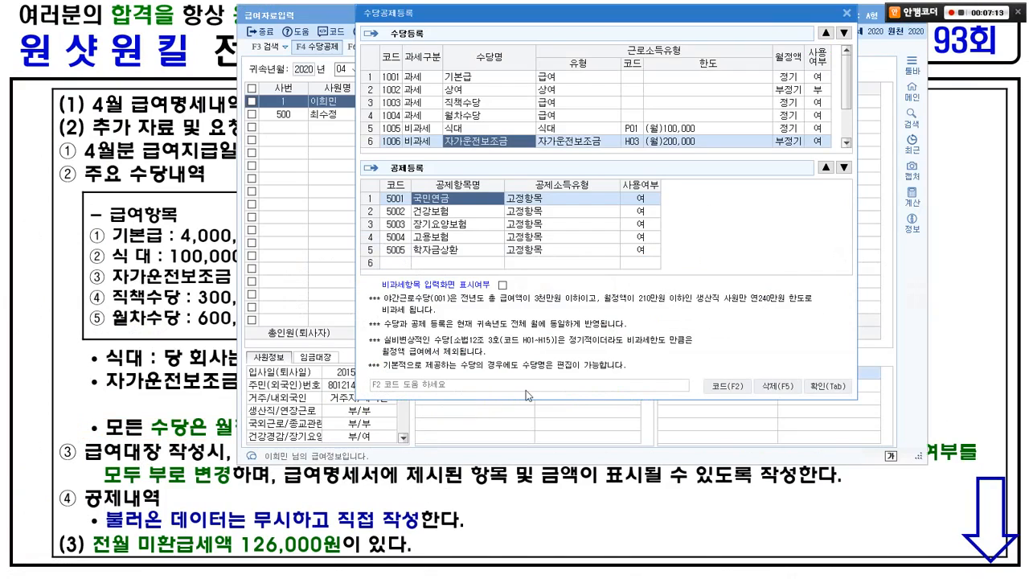
pyautogui.click(787, 138)
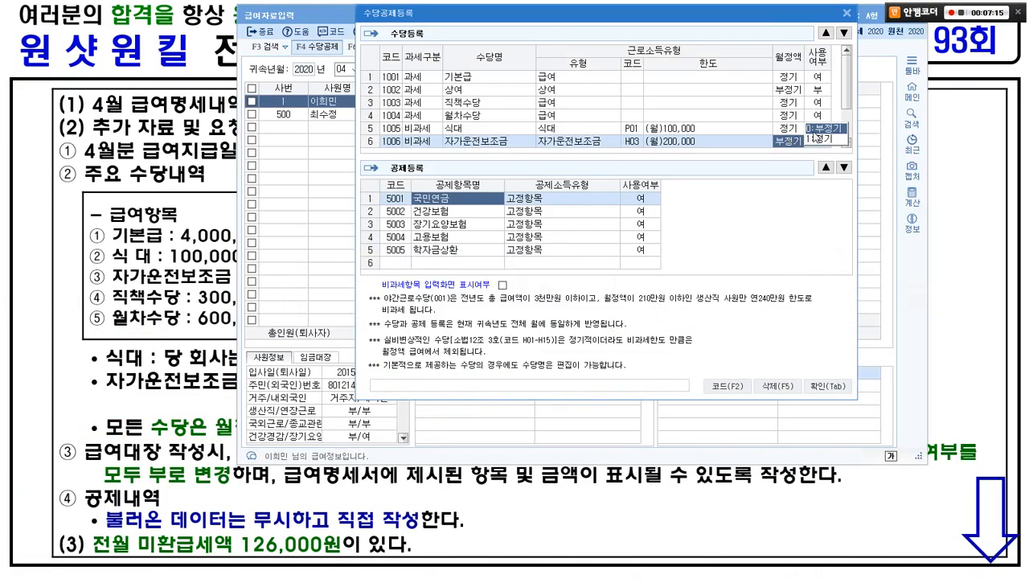
pyautogui.click(814, 135)
pyautogui.click(773, 139)
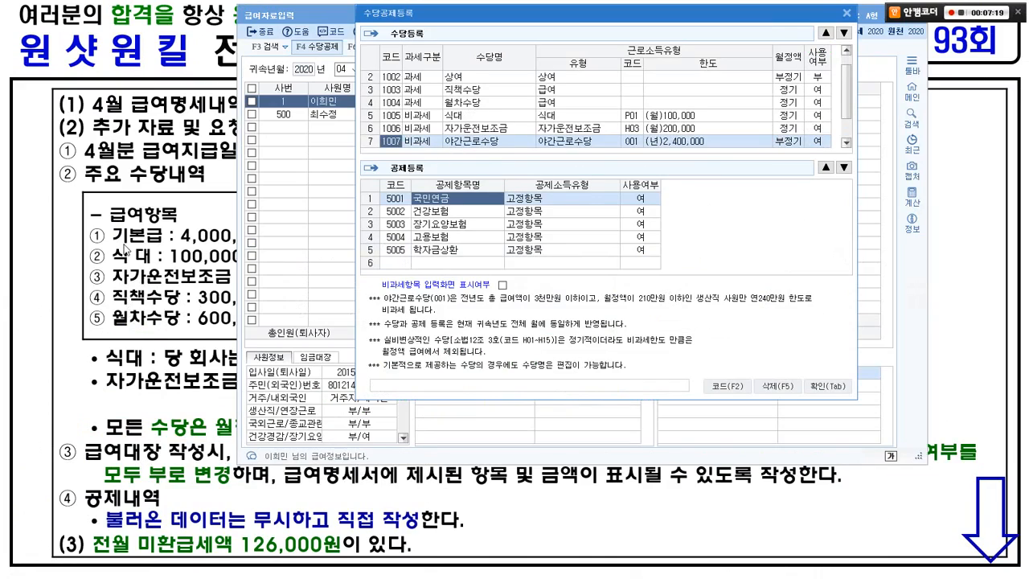
pyautogui.click(818, 141)
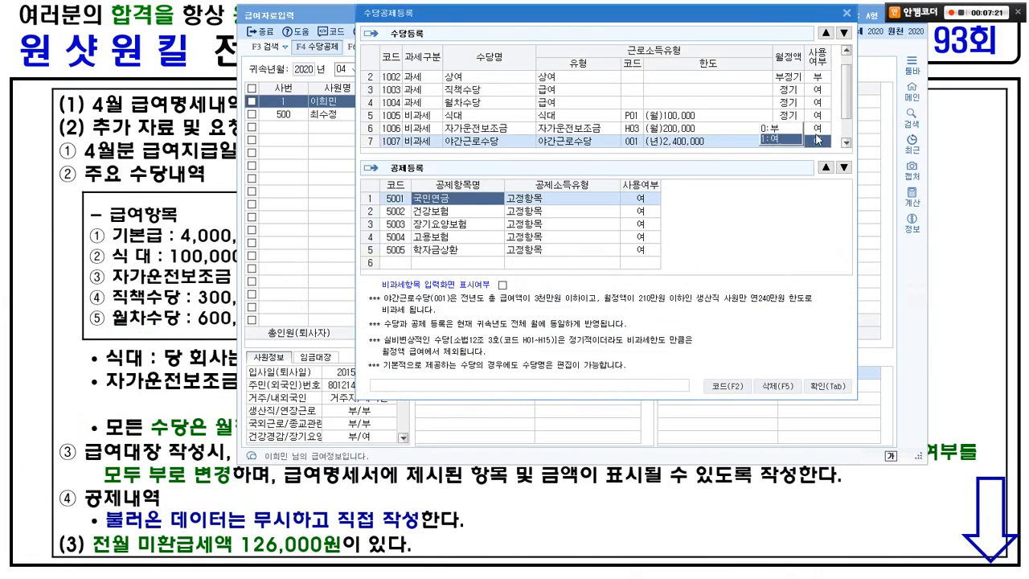
pyautogui.click(778, 129)
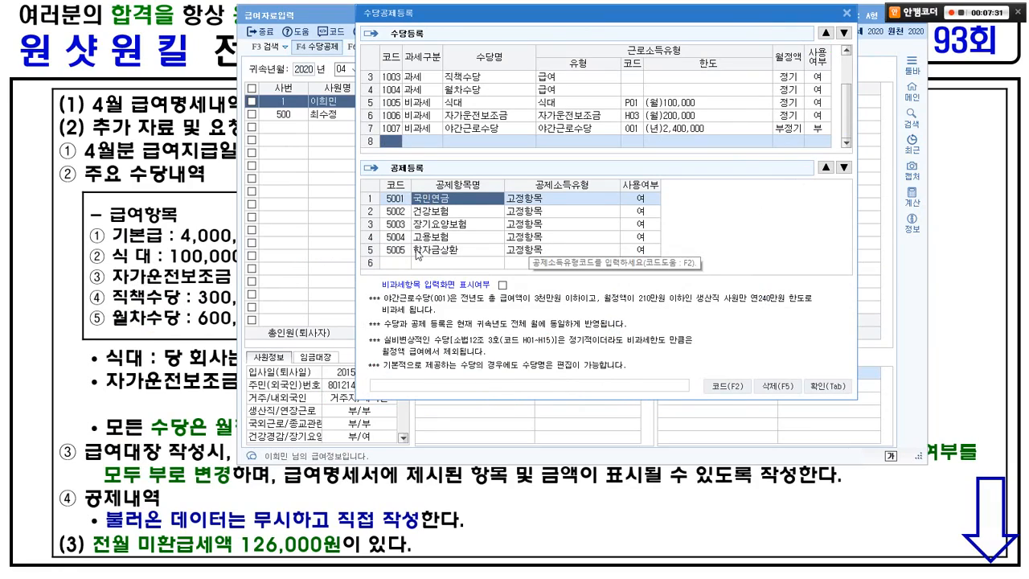
# Step: Set the 학자금상환 (5005) deduction to unused (부)
pyautogui.click(191, 246)
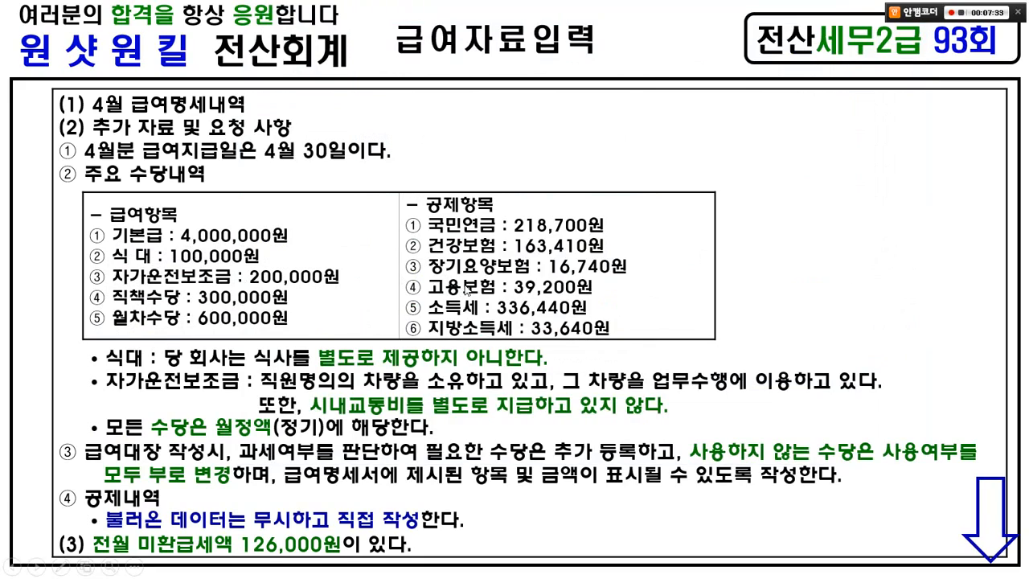
pyautogui.moveTo(400, 212)
pyautogui.mouseDown()
pyautogui.moveTo(620, 244)
pyautogui.moveTo(640, 298)
pyautogui.mouseUp()
pyautogui.press('Escape')
pyautogui.hotkey('alt', 'Tab')
pyautogui.click(426, 243)
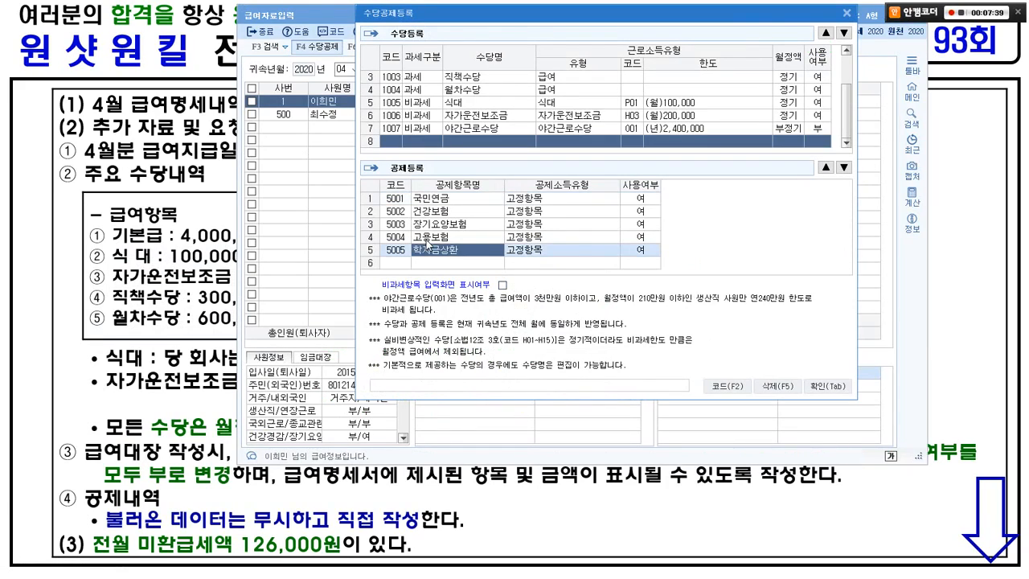
pyautogui.click(635, 250)
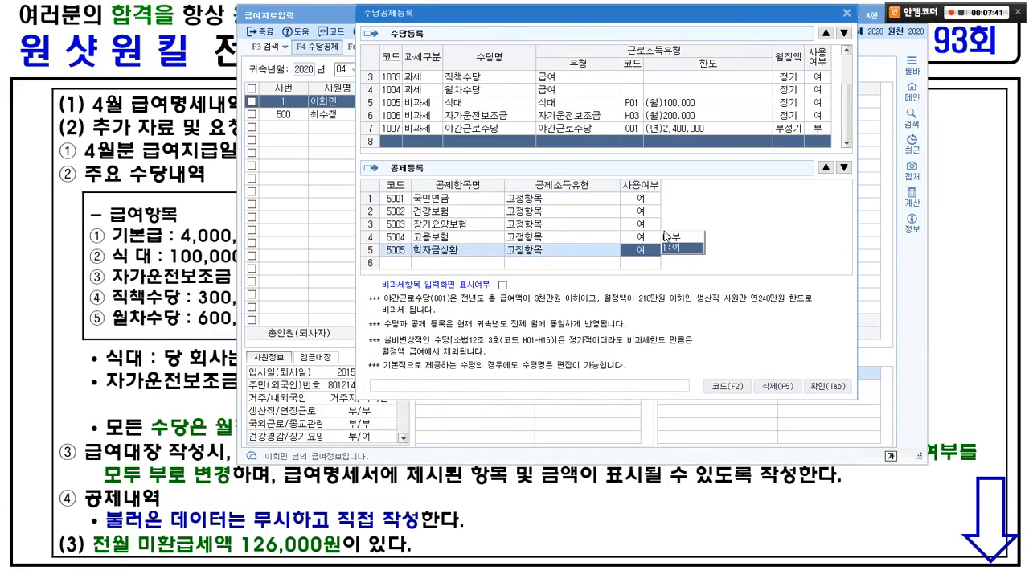
pyautogui.click(669, 237)
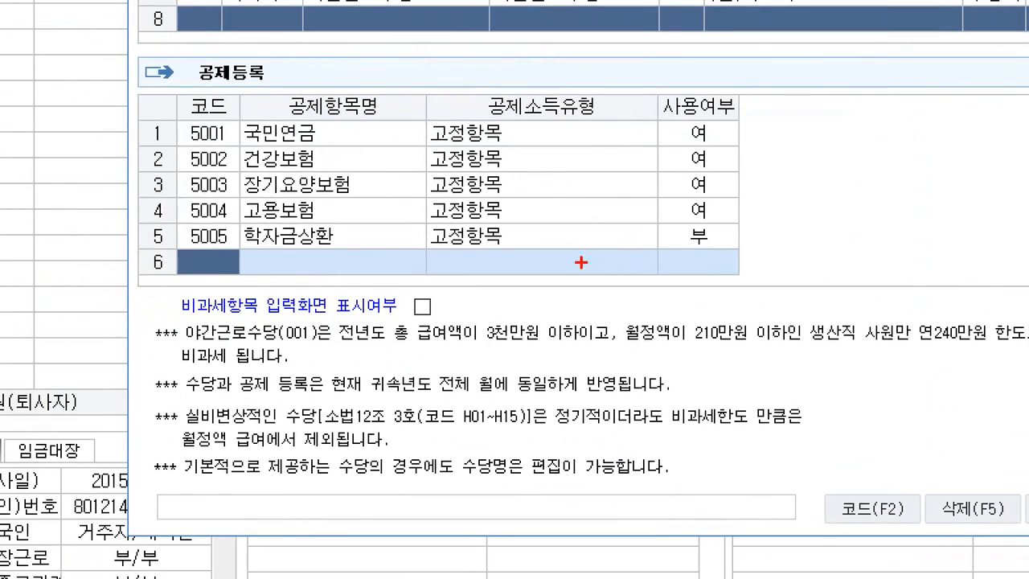
# Step: Tick 비과세항목 입력화면 표시여부 and save the allowance and deduction setup with 확인
pyautogui.moveTo(364, 268); pyautogui.dragTo(479, 274)
pyautogui.moveTo(375, 286); pyautogui.dragTo(503, 332)
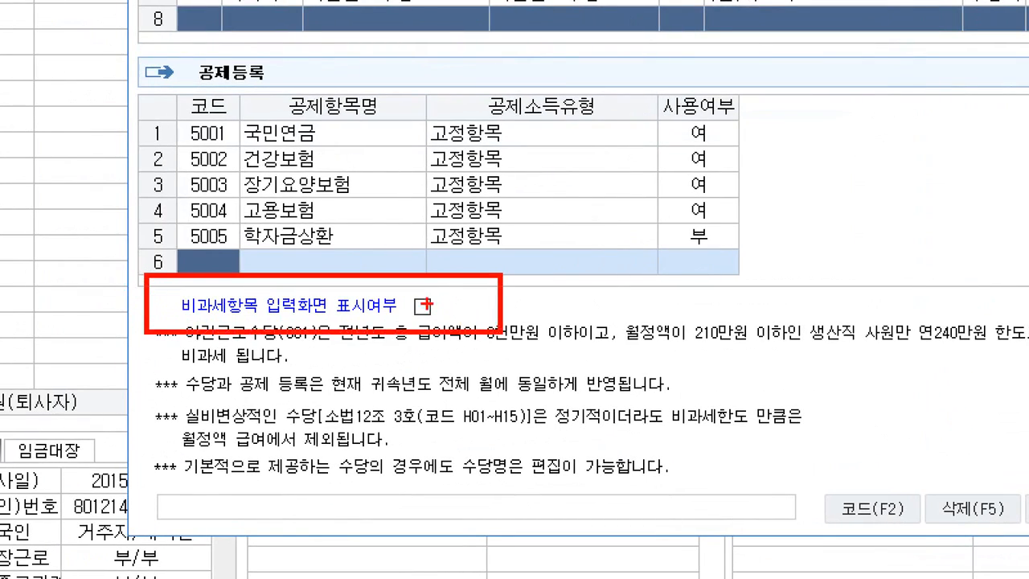
pyautogui.moveTo(410, 290)
pyautogui.mouseDown()
pyautogui.moveTo(420, 302)
pyautogui.moveTo(454, 263)
pyautogui.mouseUp()
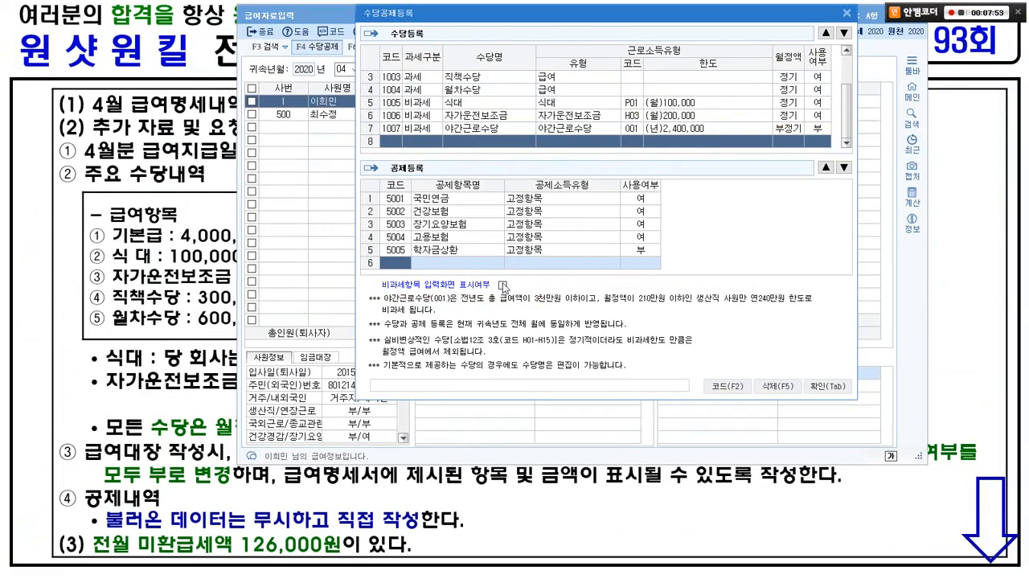
pyautogui.click(422, 307)
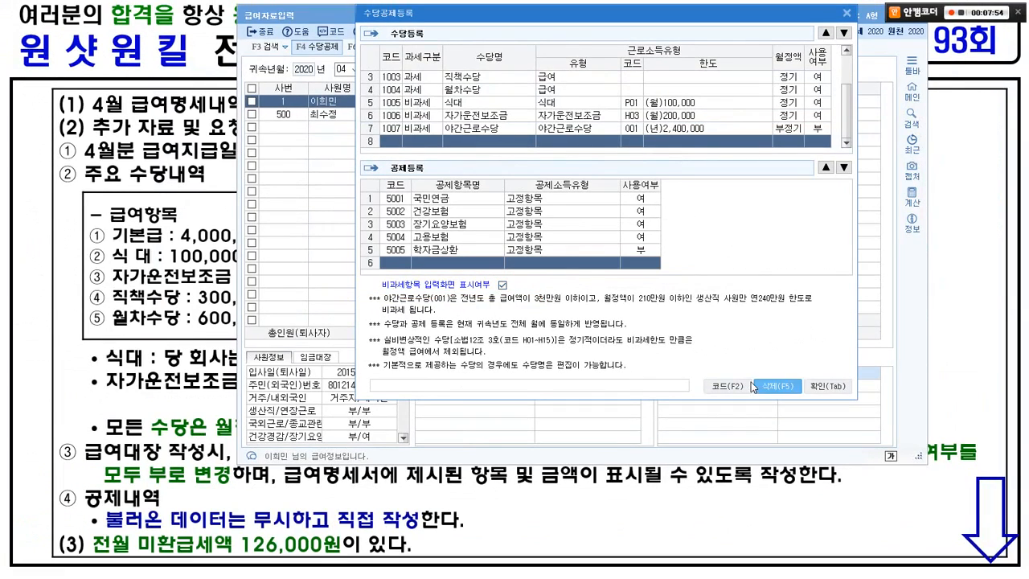
pyautogui.click(819, 385)
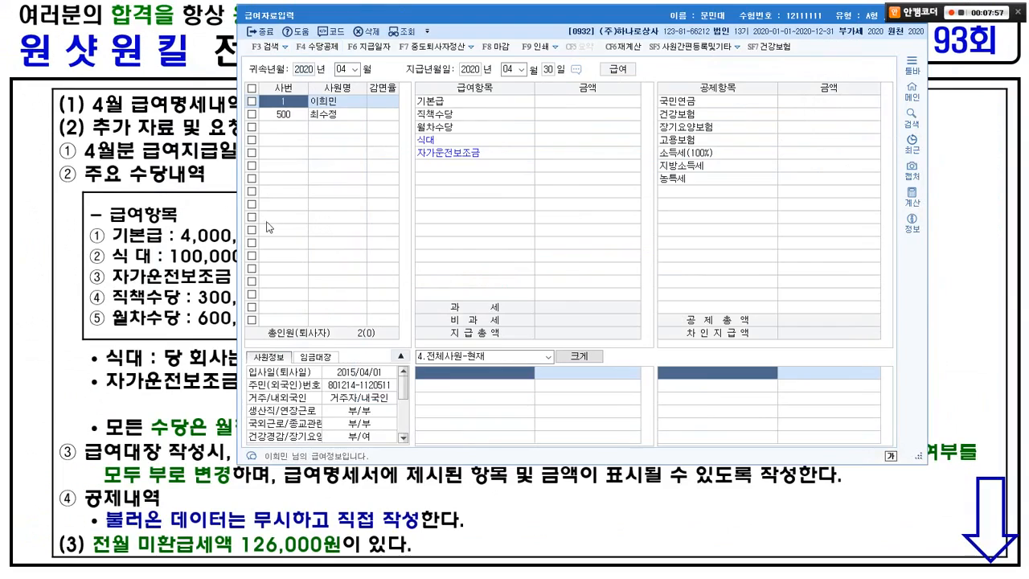
pyautogui.moveTo(150, 239)
pyautogui.mouseDown()
pyautogui.moveTo(146, 228)
pyautogui.moveTo(144, 246)
pyautogui.moveTo(218, 279)
pyautogui.mouseUp()
pyautogui.moveTo(205, 306)
pyautogui.mouseDown()
pyautogui.moveTo(210, 314)
pyautogui.moveTo(226, 299)
pyautogui.mouseUp()
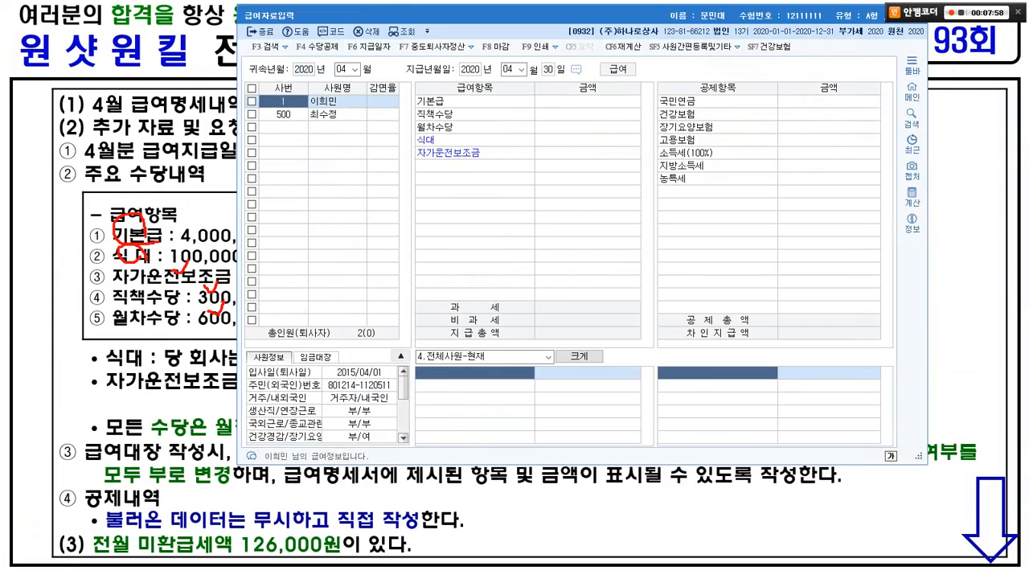
pyautogui.moveTo(711, 142)
pyautogui.mouseDown()
pyautogui.moveTo(647, 129)
pyautogui.moveTo(706, 83)
pyautogui.moveTo(709, 138)
pyautogui.mouseUp()
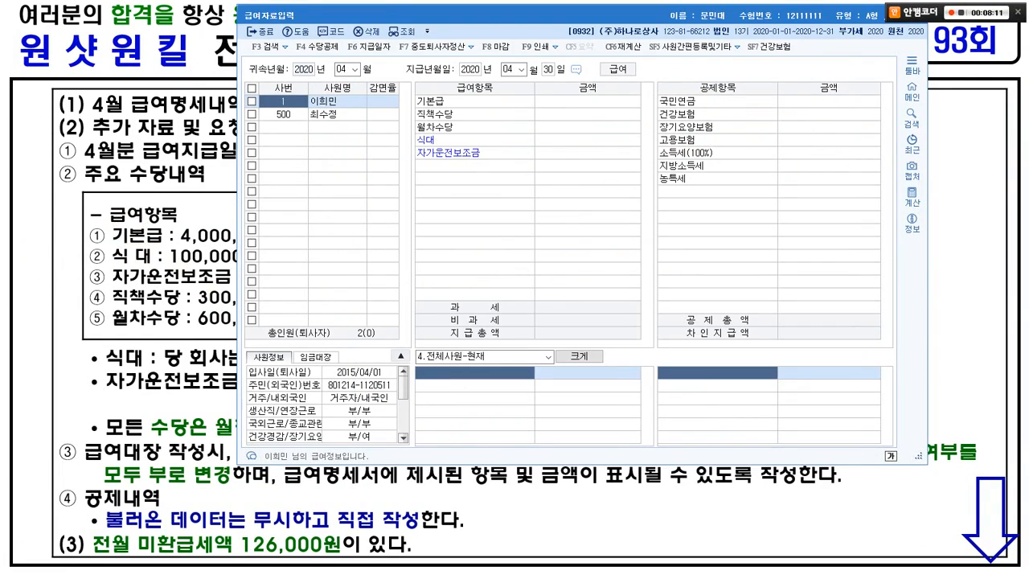
pyautogui.click(297, 46)
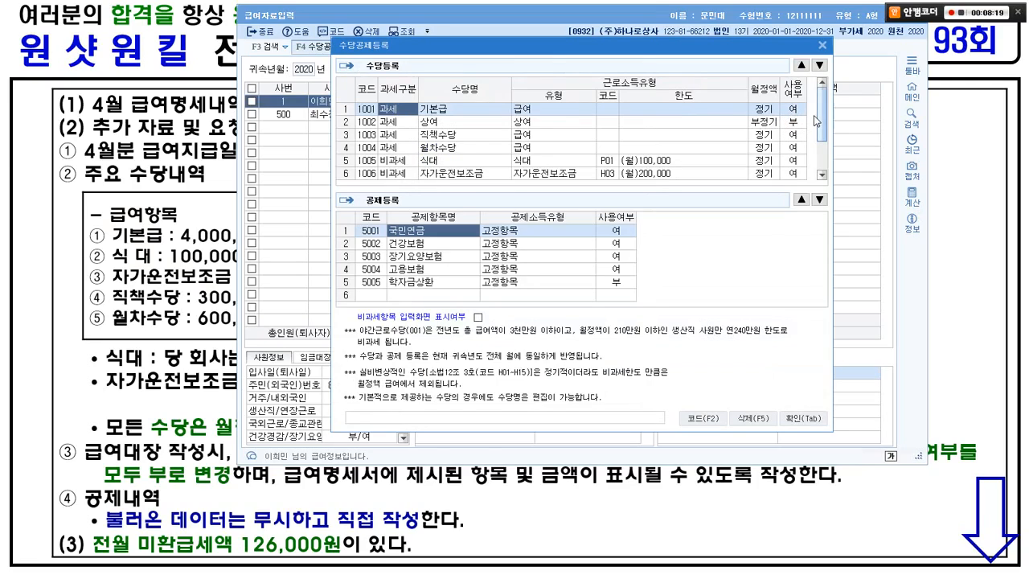
pyautogui.moveTo(815, 125); pyautogui.dragTo(816, 153)
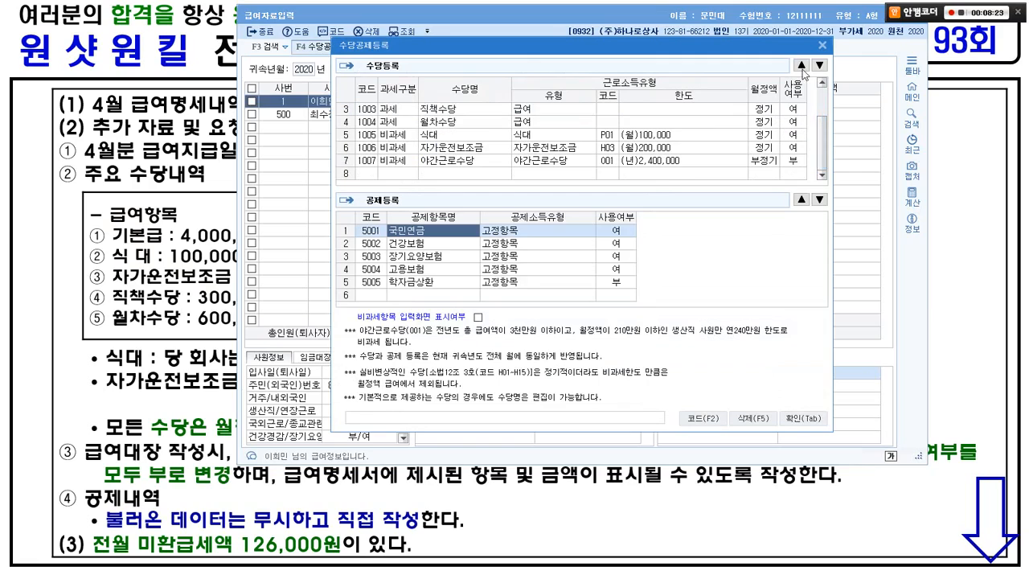
pyautogui.click(819, 45)
pyautogui.click(565, 99)
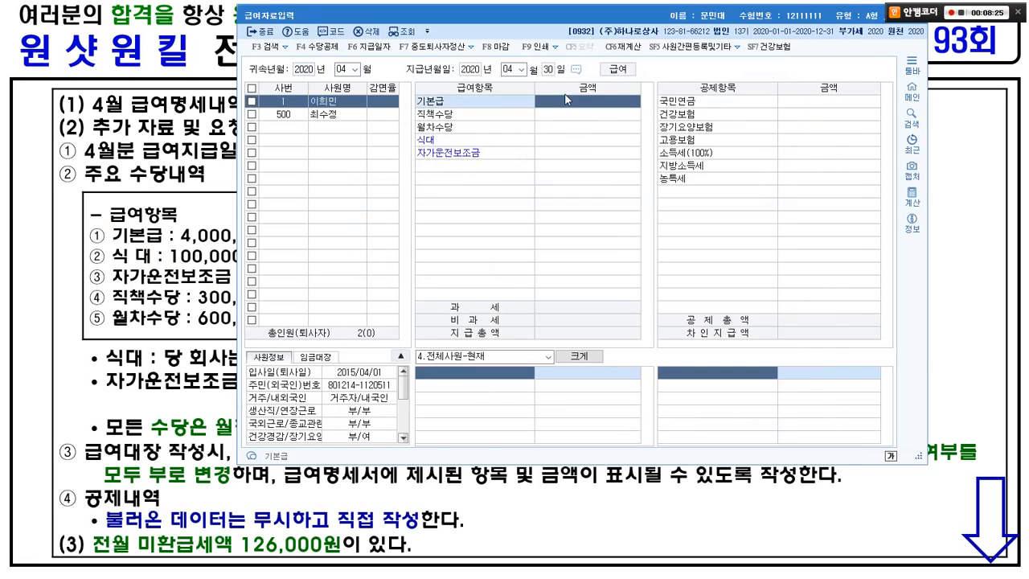
# Step: Enter 기본급 4,000,000, 직책수당 300,000, 월차수당 600,000, 식대 100,000 and 자가운전보조금 200,000
pyautogui.moveTo(513, 16); pyautogui.dragTo(629, 22)
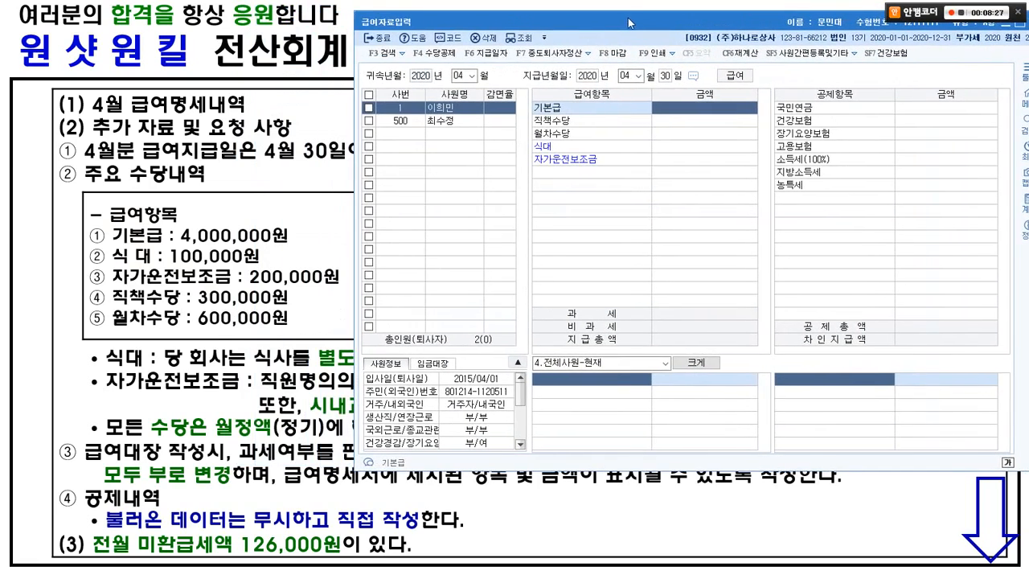
pyautogui.write('4,000,000')
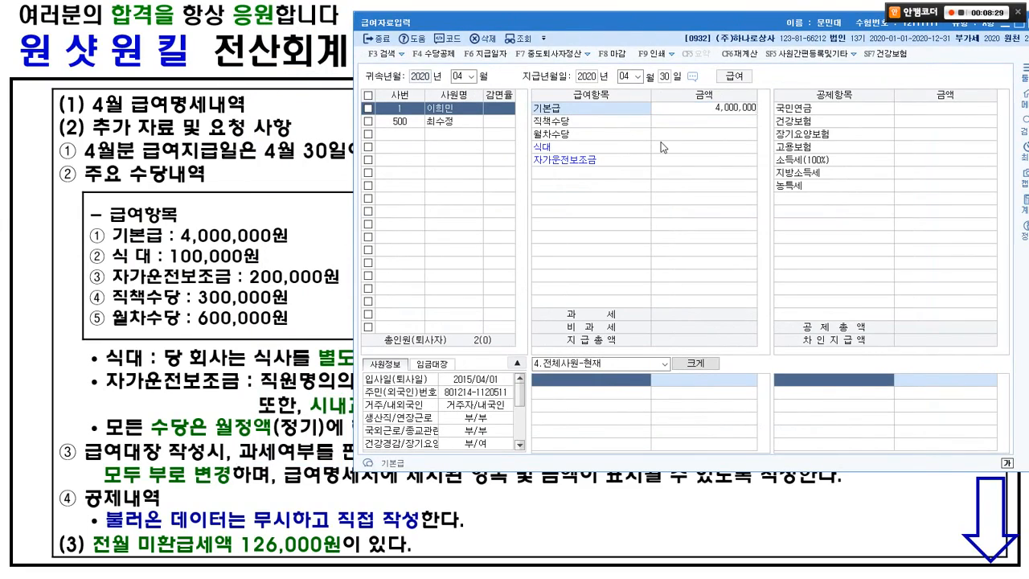
pyautogui.press('Return')
pyautogui.write('3')
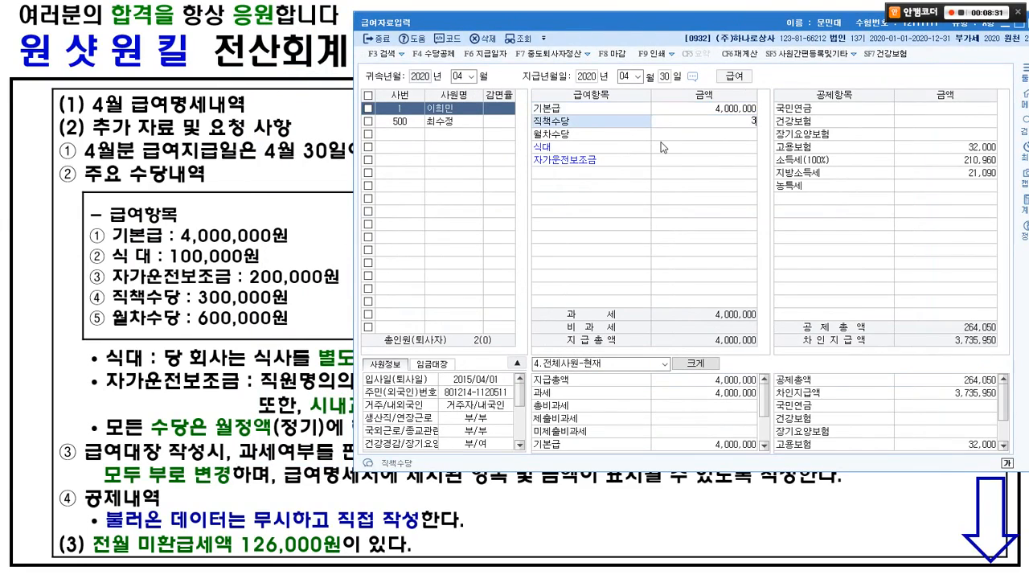
pyautogui.write('00,000')
pyautogui.press('Return')
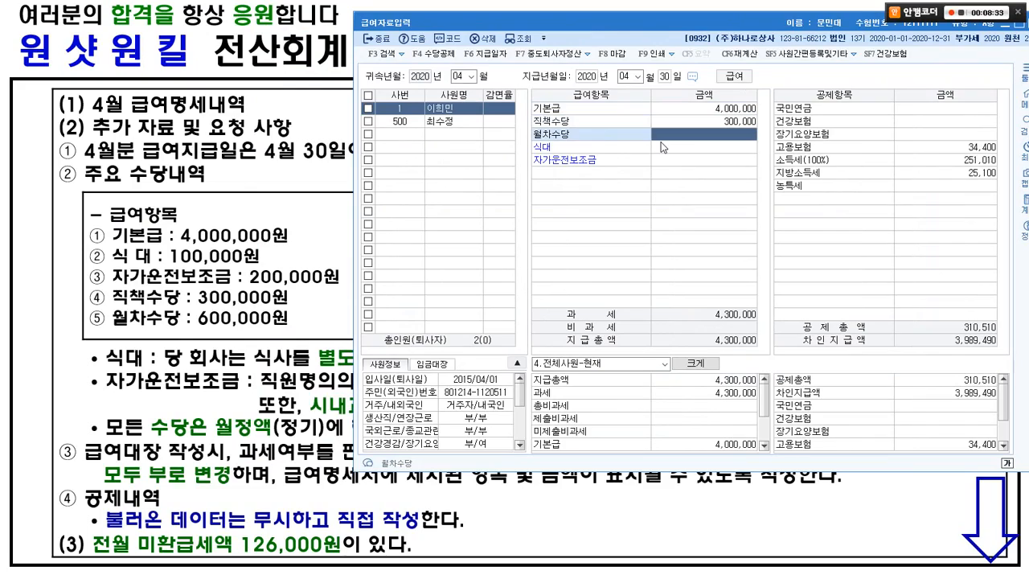
pyautogui.write('600,000')
pyautogui.press('Return')
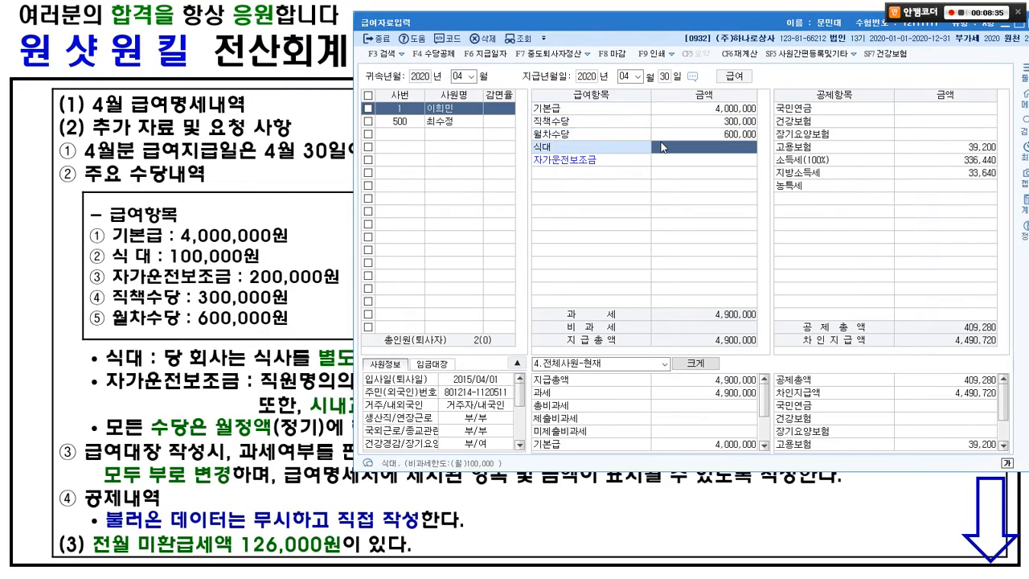
pyautogui.write('1')
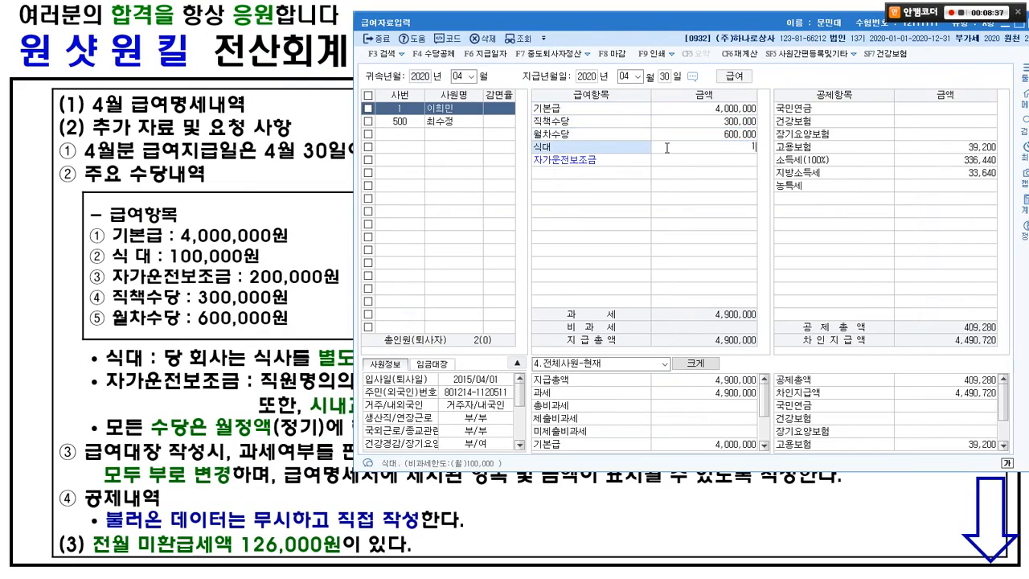
pyautogui.write('00,000')
pyautogui.press('Return')
pyautogui.write('200000')
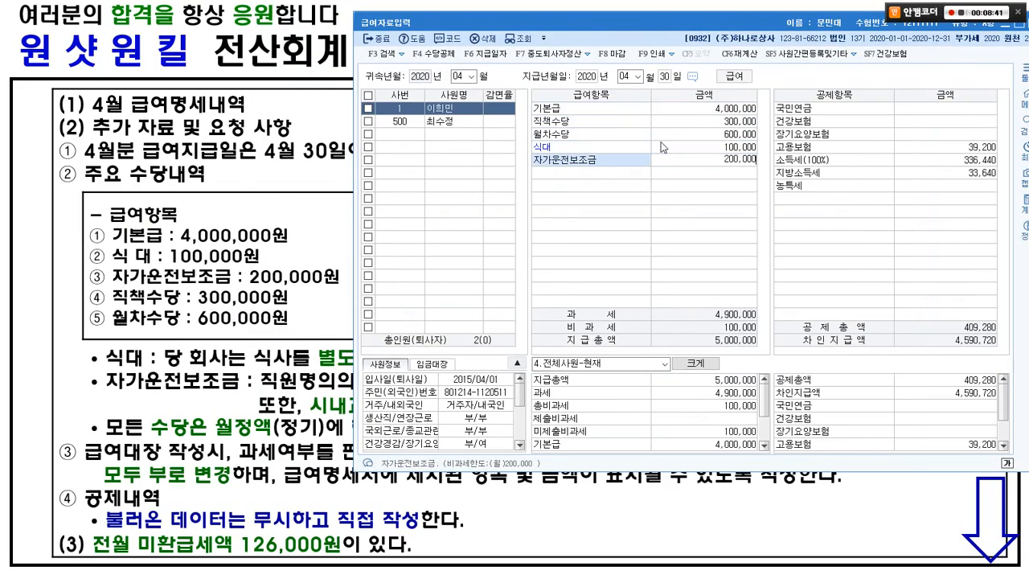
pyautogui.press('Return')
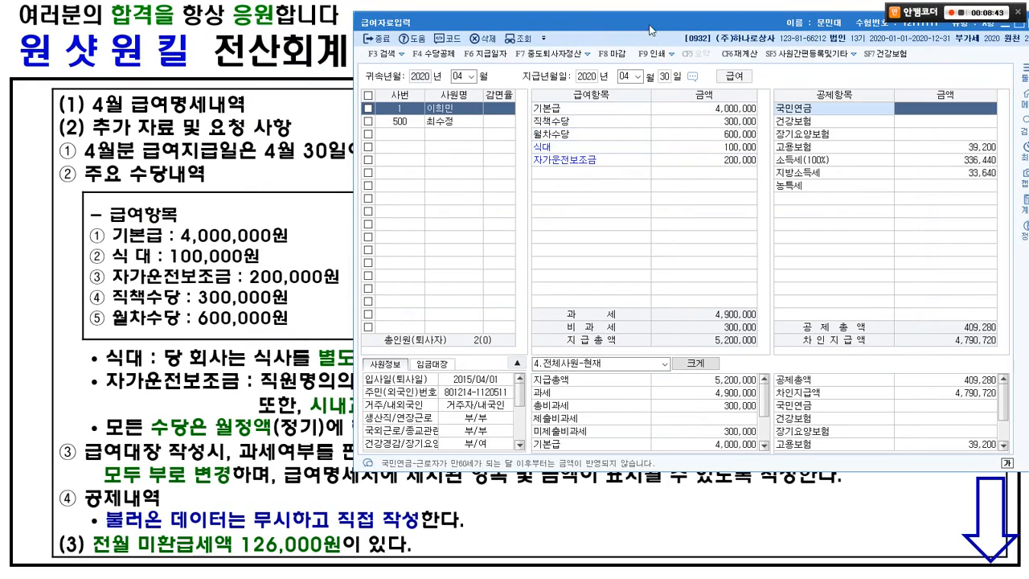
pyautogui.moveTo(651, 20); pyautogui.dragTo(447, 11)
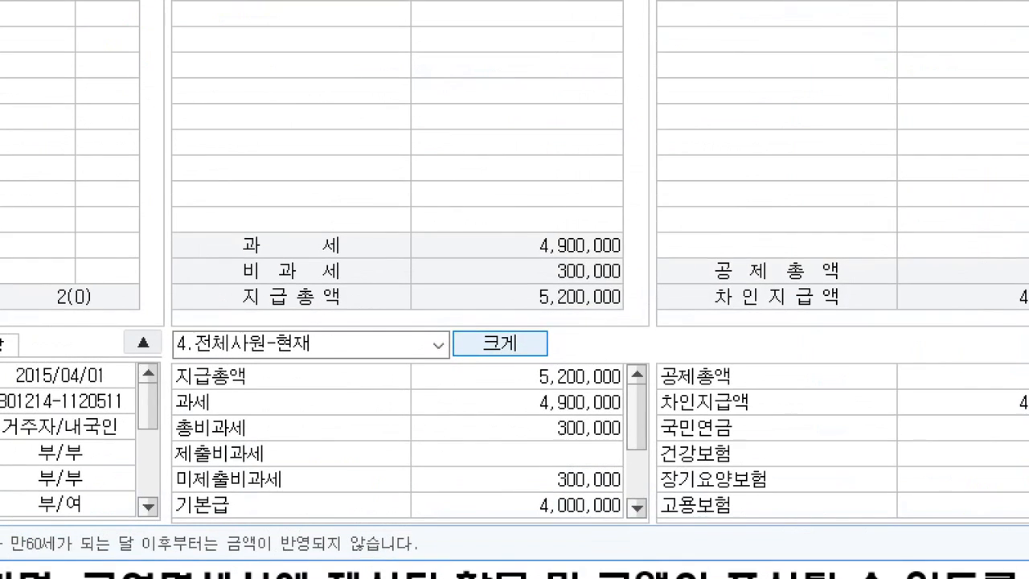
pyautogui.moveTo(219, 262)
pyautogui.mouseDown()
pyautogui.moveTo(289, 280)
pyautogui.moveTo(640, 287)
pyautogui.mouseUp()
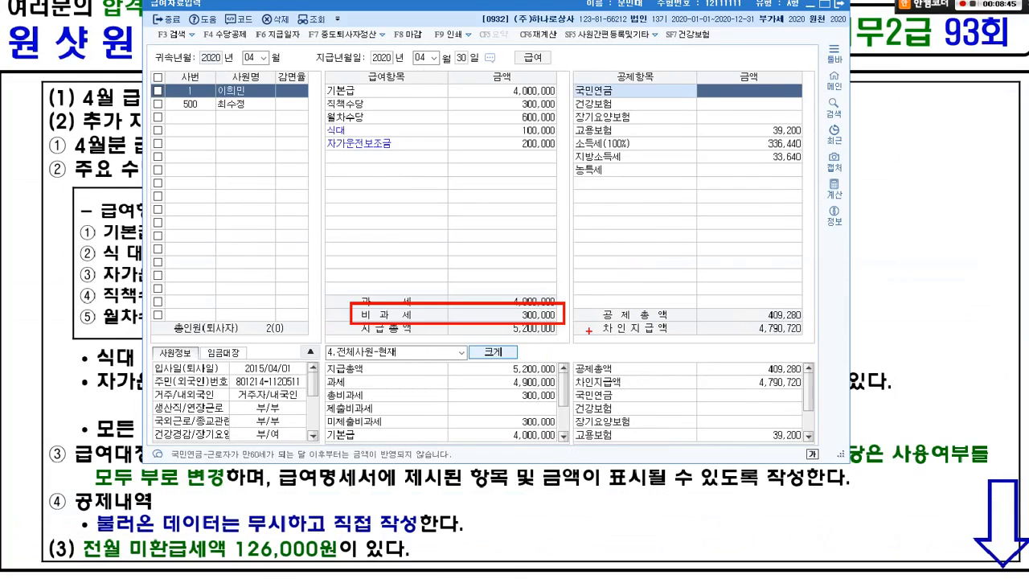
pyautogui.press('Escape')
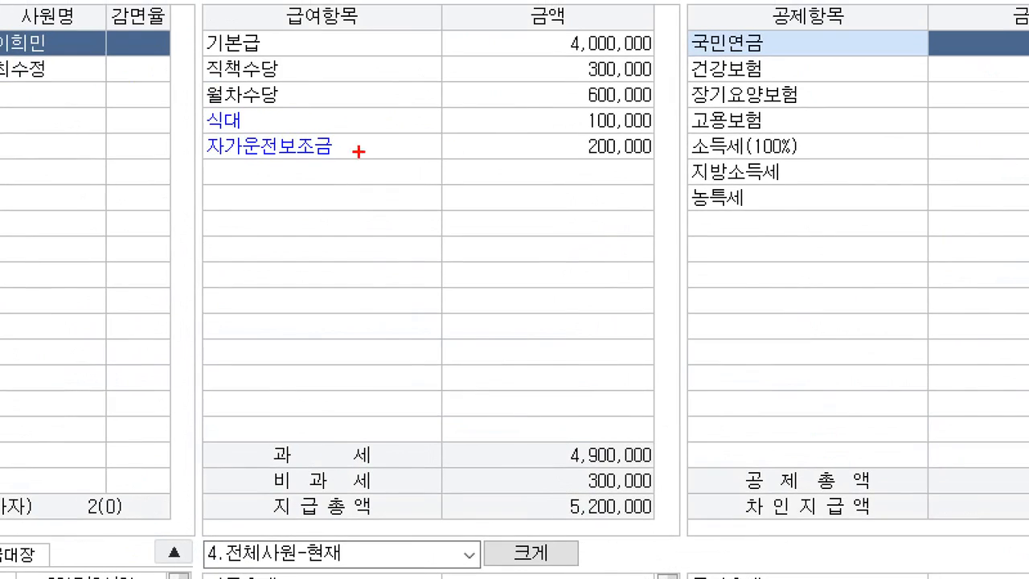
pyautogui.moveTo(183, 85)
pyautogui.mouseDown()
pyautogui.moveTo(358, 102)
pyautogui.moveTo(612, 104)
pyautogui.moveTo(620, 131)
pyautogui.moveTo(681, 165)
pyautogui.mouseUp()
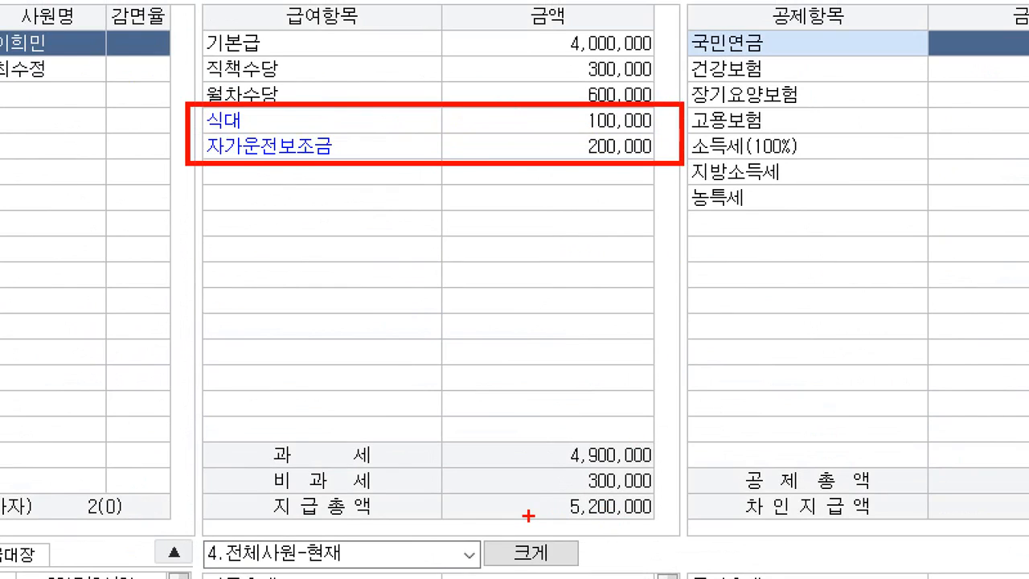
pyautogui.press('Escape')
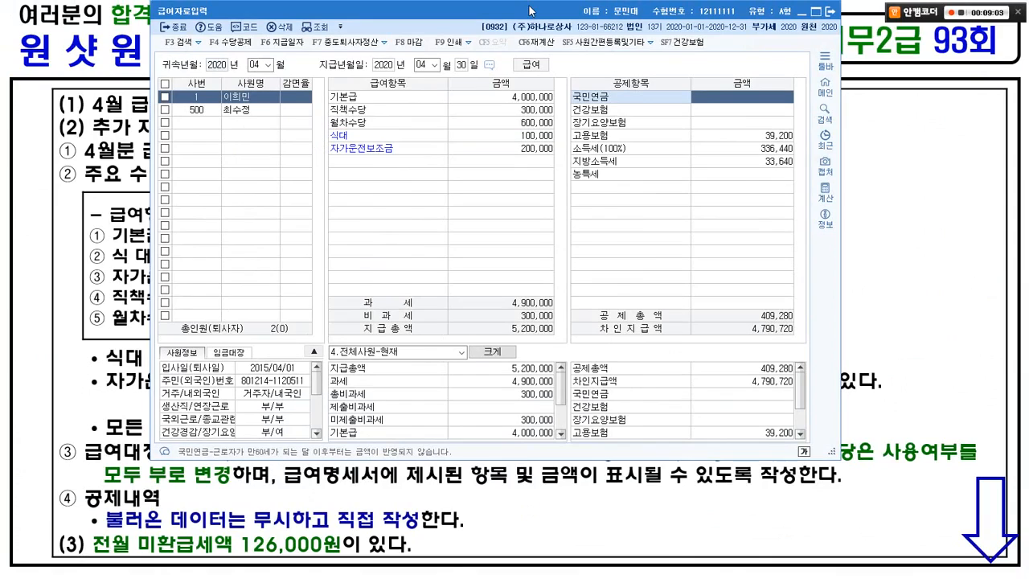
pyautogui.moveTo(528, 11); pyautogui.dragTo(498, 273)
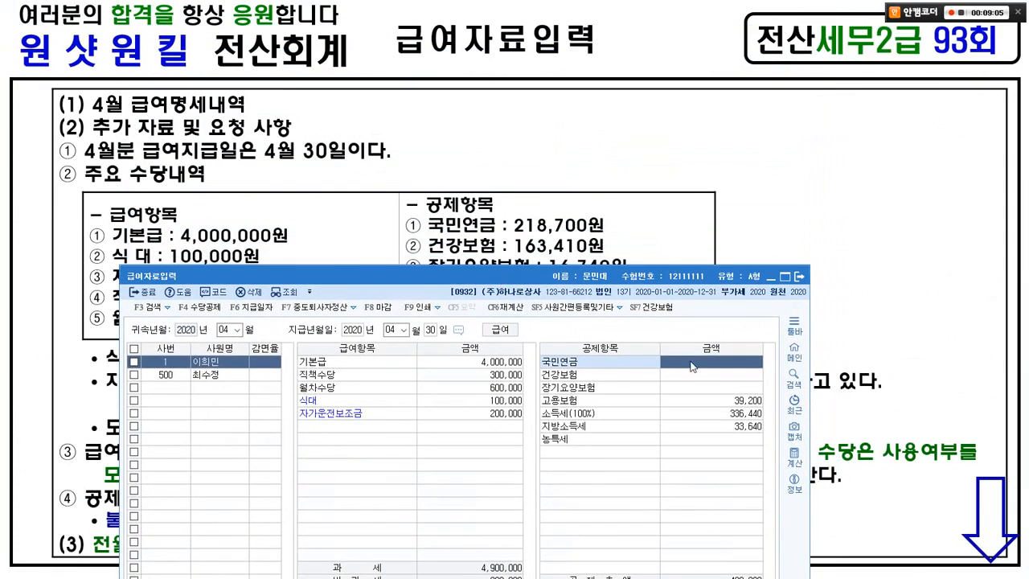
# Step: Enter the 국민연금 218,700 and 건강보험 163,410 deductions
pyautogui.click(693, 364)
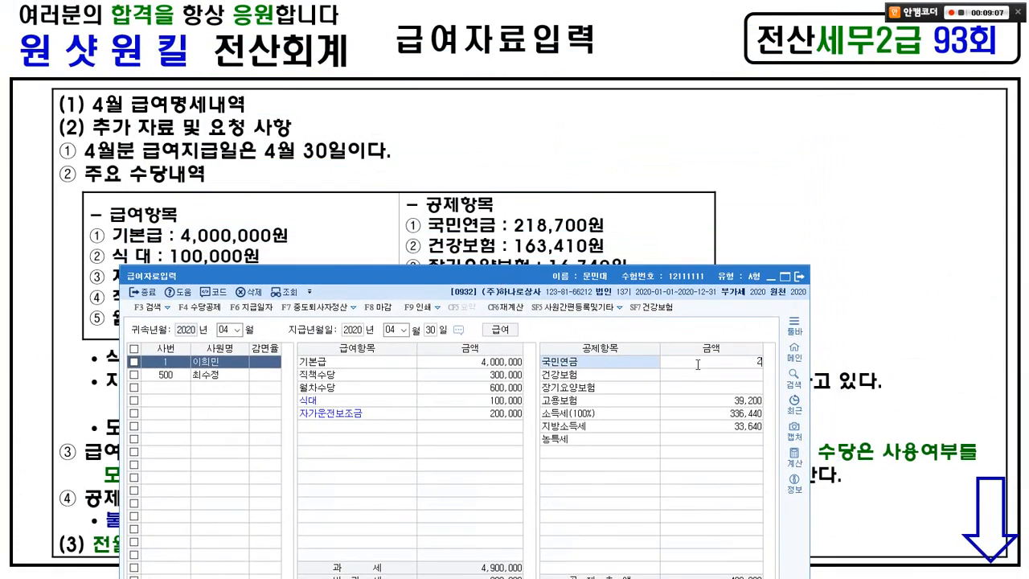
pyautogui.write('218700')
pyautogui.press('Return')
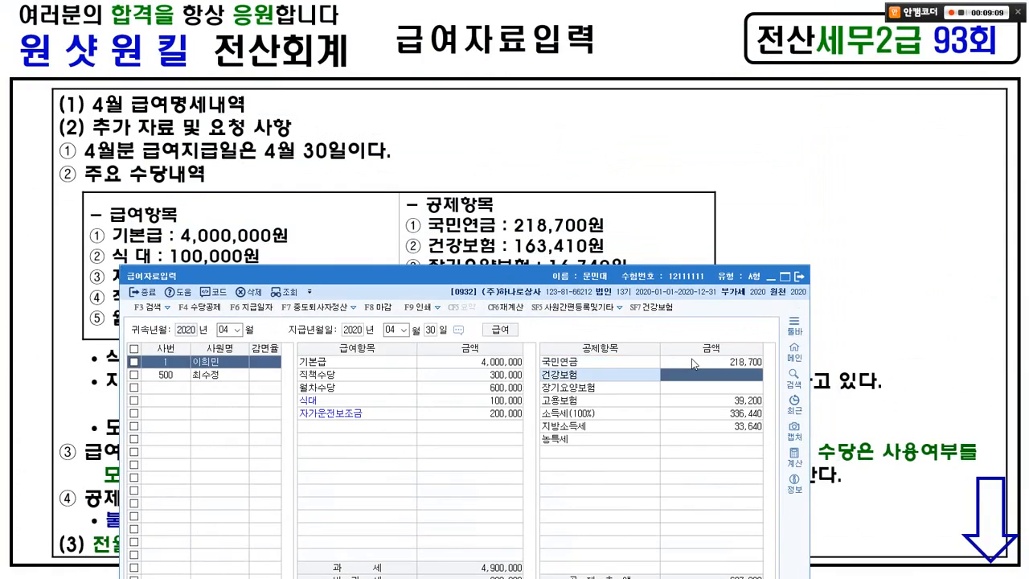
pyautogui.write('1')
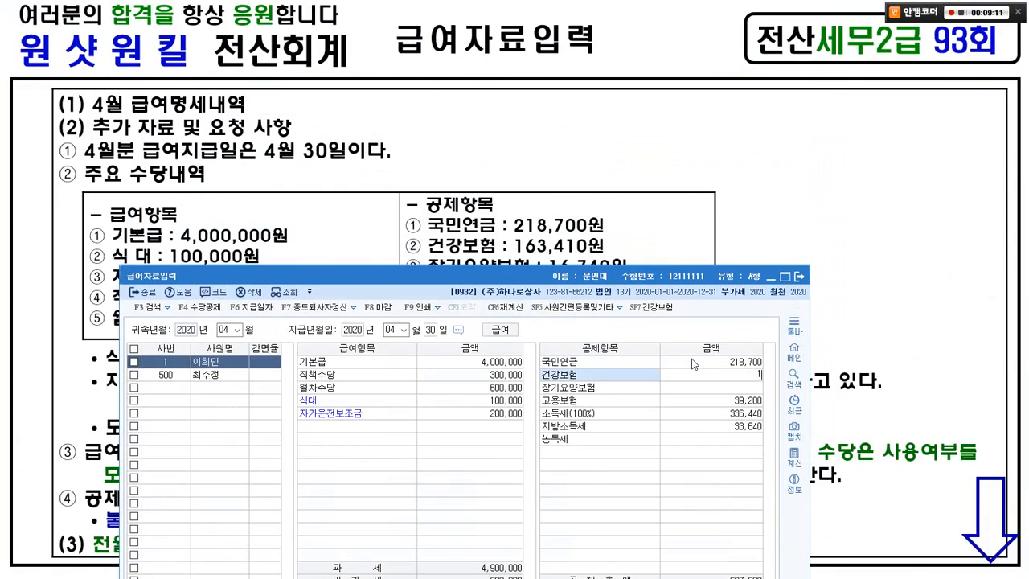
pyautogui.write('63,410')
pyautogui.press('Return')
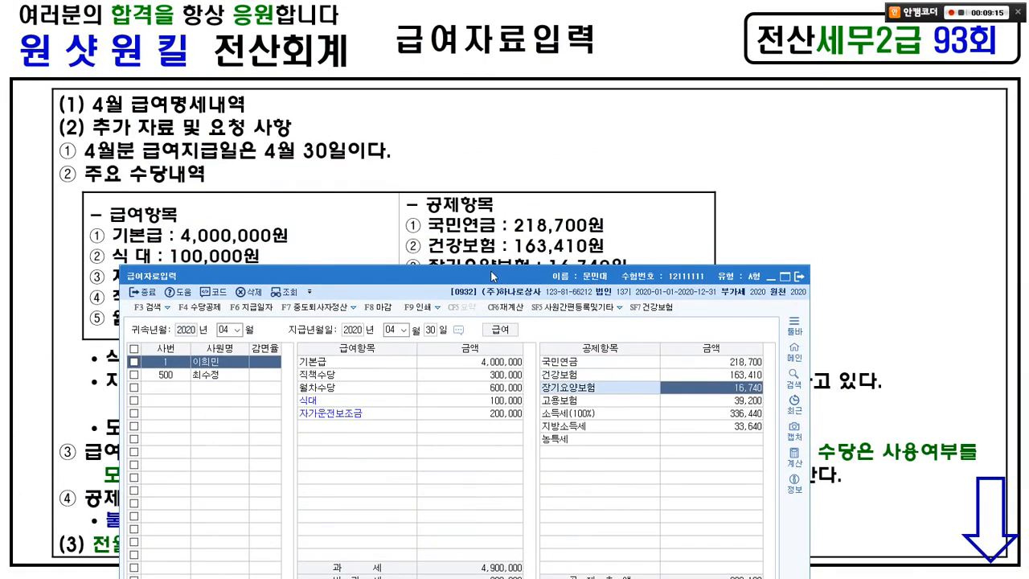
# Step: Change 장기요양보험 to 16,740 and close the 급여자료입력 window
pyautogui.moveTo(491, 273); pyautogui.dragTo(487, 307)
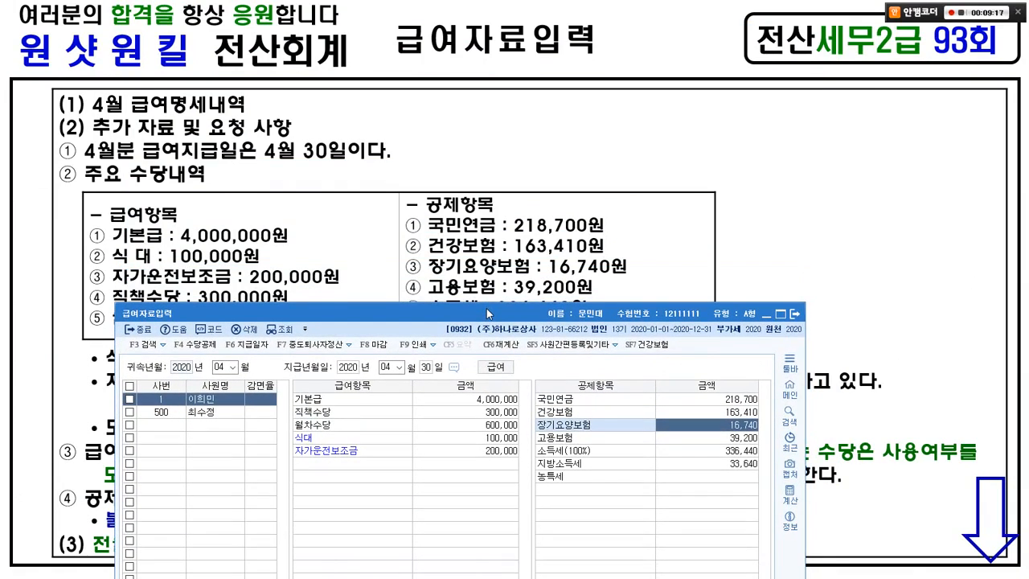
pyautogui.press('BackSpace')
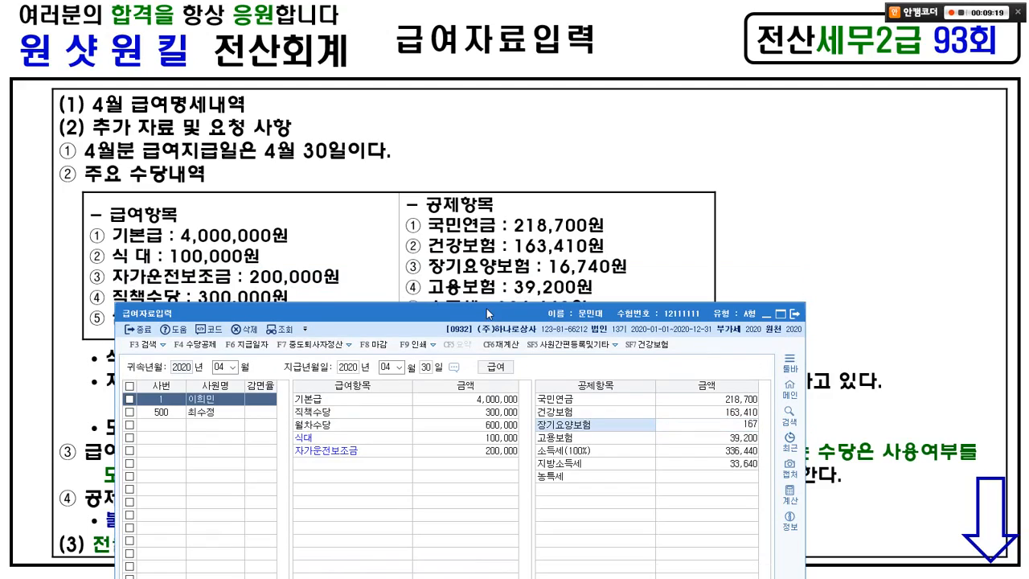
pyautogui.write('16,740')
pyautogui.press('Return')
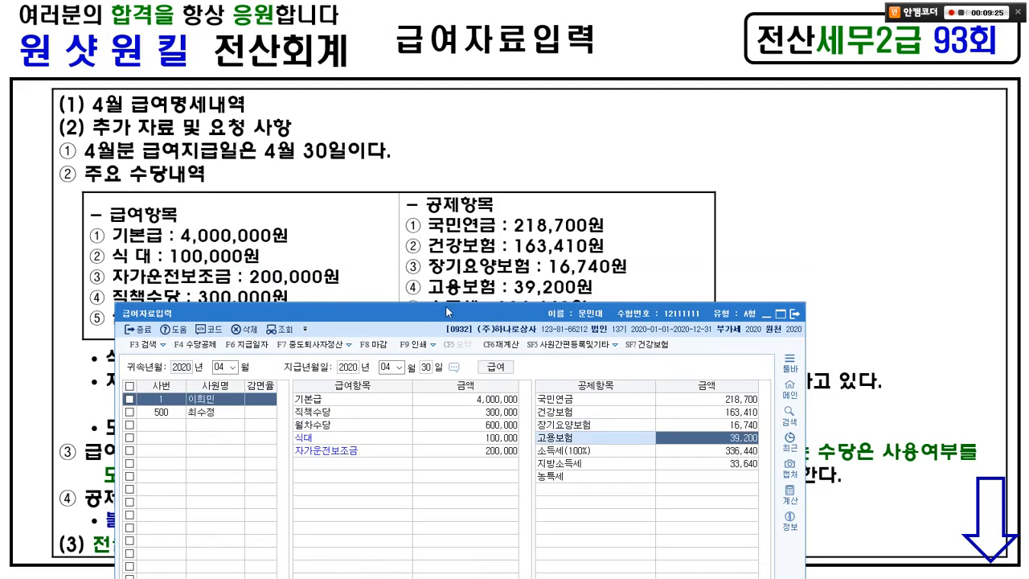
pyautogui.moveTo(446, 305); pyautogui.dragTo(430, 346)
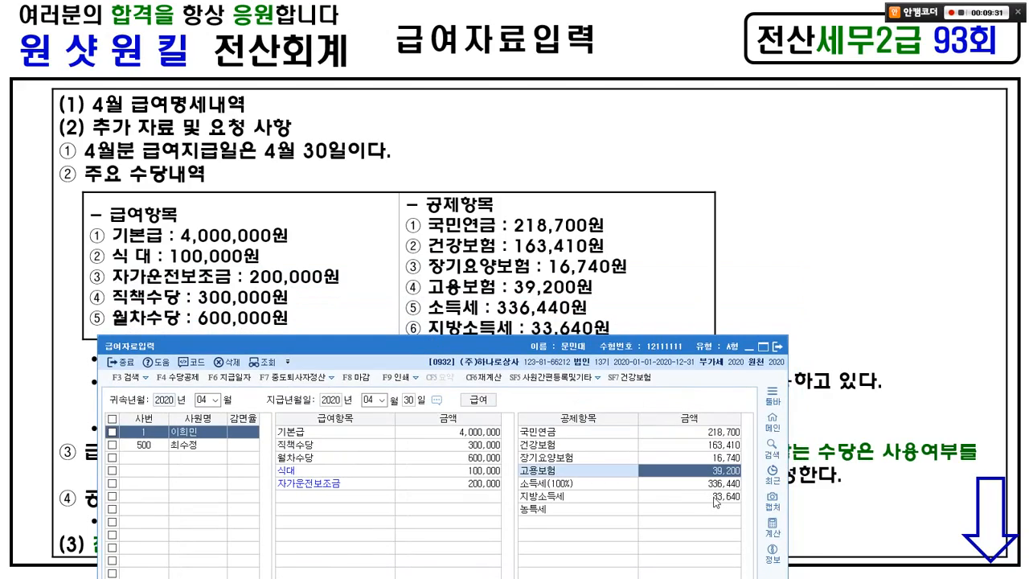
pyautogui.moveTo(522, 344); pyautogui.dragTo(579, 25)
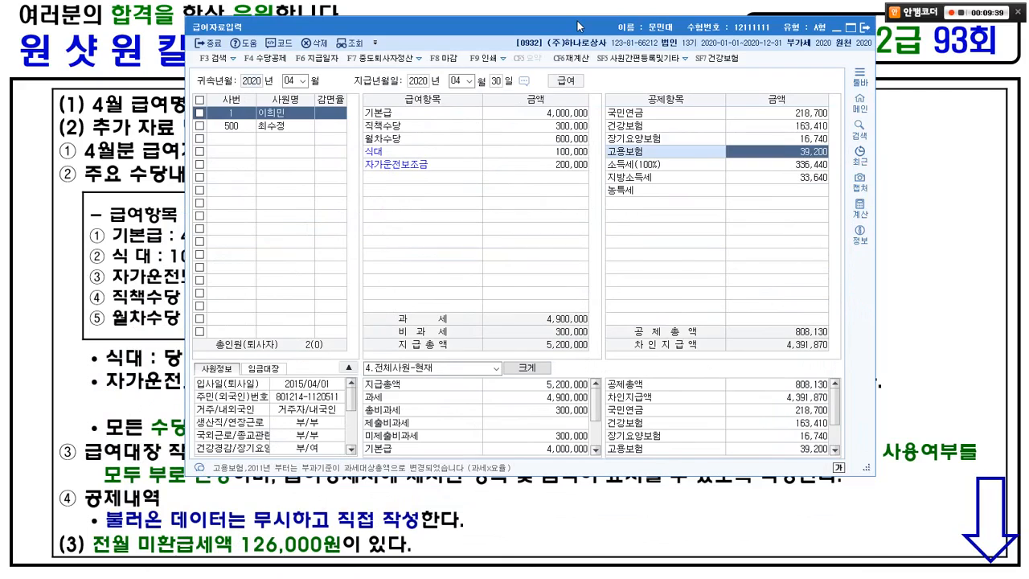
pyautogui.click(864, 27)
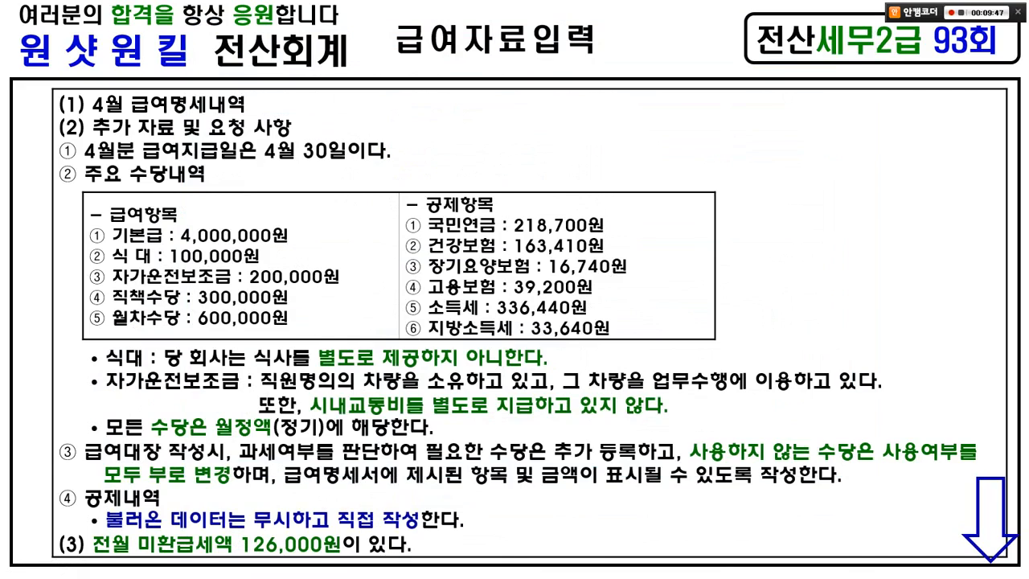
# Step: Open 원천징수이행상황신고서 with 04 as the 귀속 and 지급 periods
pyautogui.hotkey('alt', 'Tab')
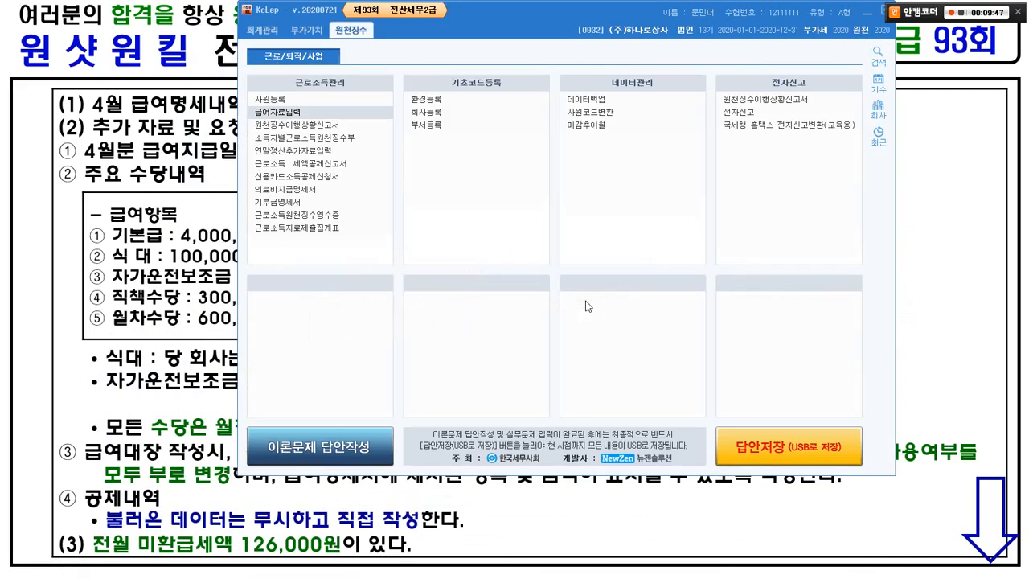
pyautogui.click(312, 126)
pyautogui.moveTo(429, 26); pyautogui.dragTo(475, 10)
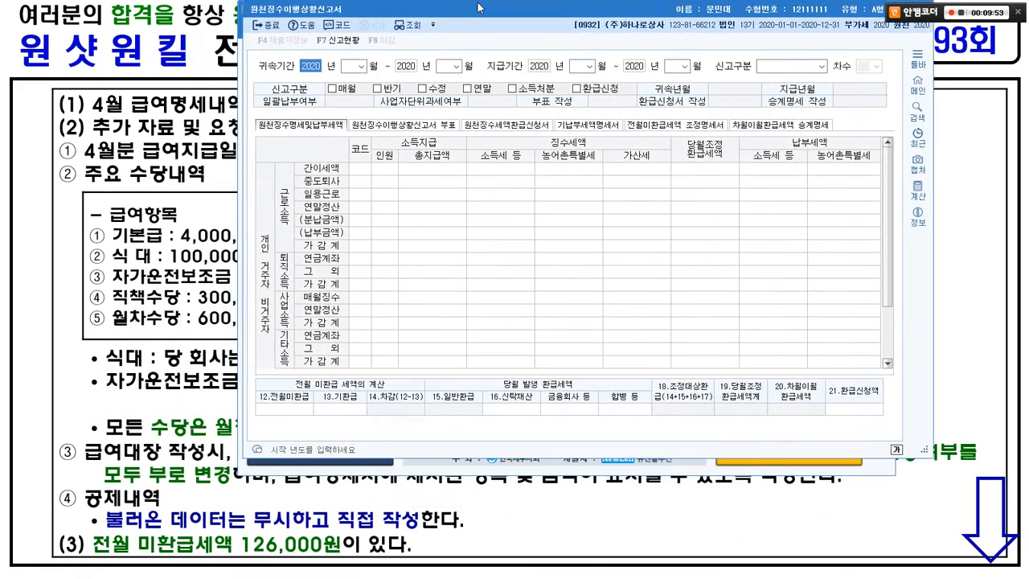
pyautogui.press('Return')
pyautogui.write('04')
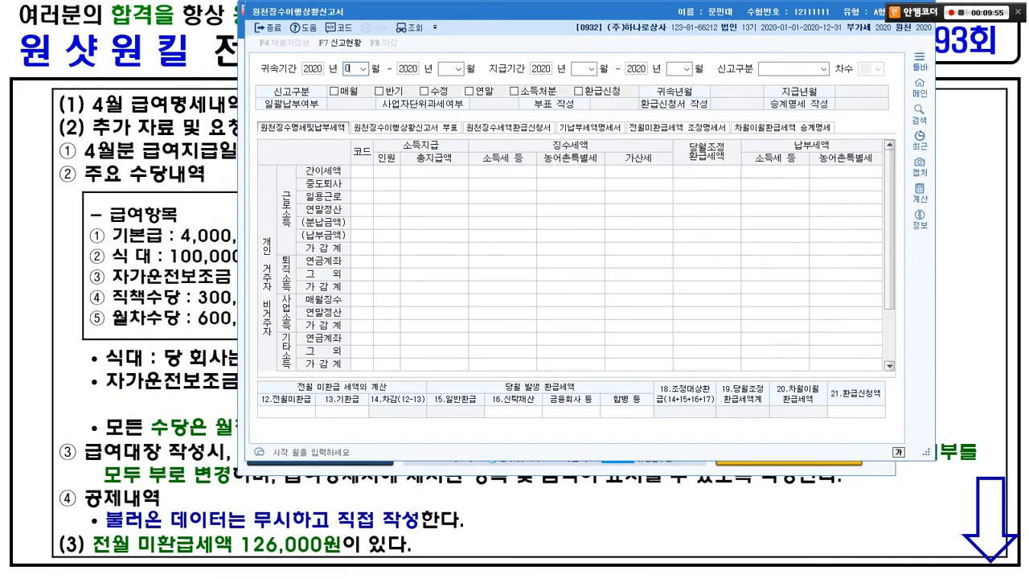
pyautogui.press('Return')
pyautogui.press('Return')
pyautogui.write('04')
pyautogui.press('Return')
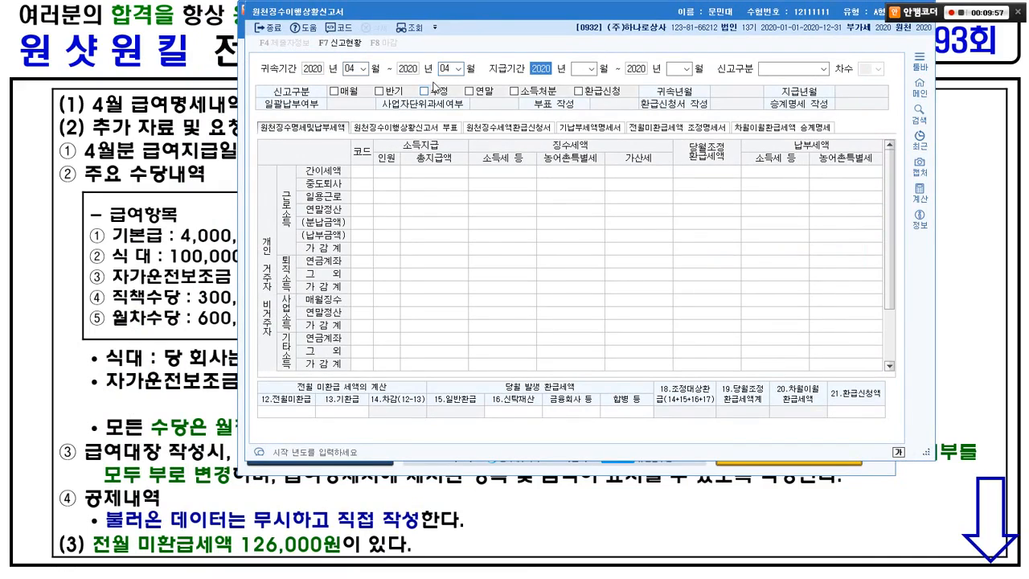
pyautogui.press('Return')
pyautogui.write('04')
pyautogui.press('Return')
pyautogui.press('Return')
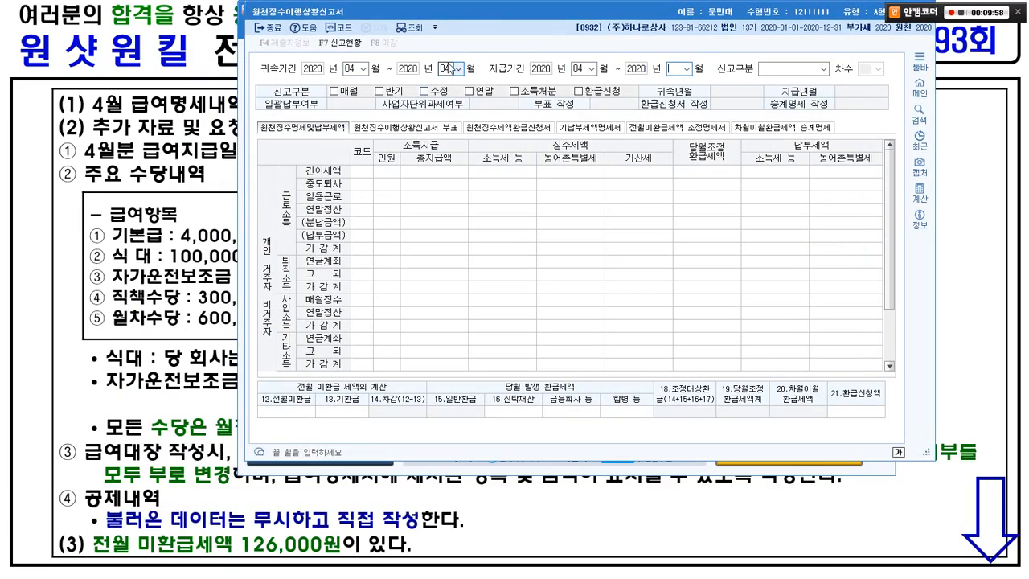
pyautogui.write('04')
pyautogui.press('Return')
pyautogui.press('Return')
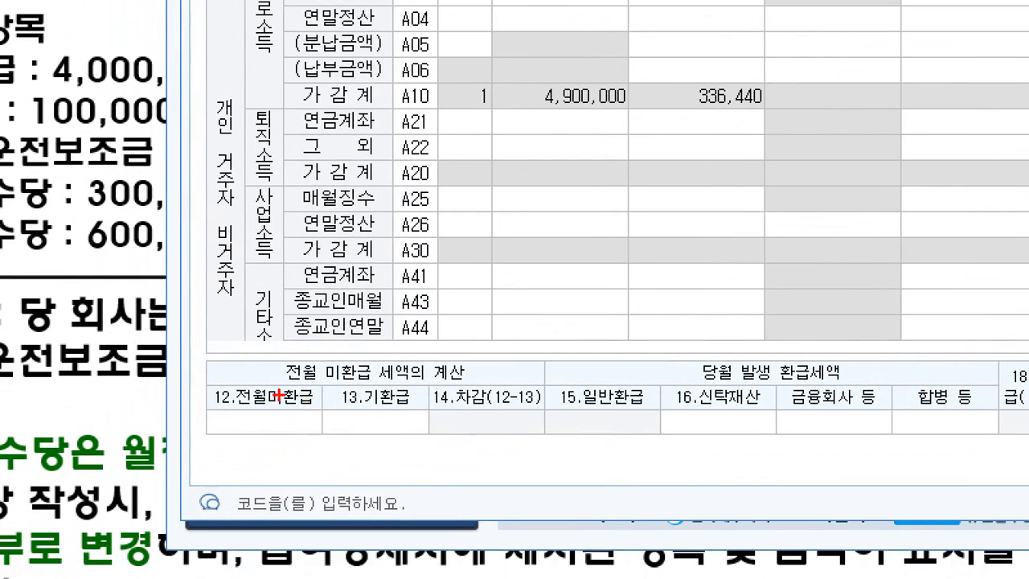
# Step: Enter 126,000 in 12.전월미환급, save the report, and close the form
pyautogui.moveTo(193, 371)
pyautogui.mouseDown()
pyautogui.moveTo(339, 416)
pyautogui.moveTo(351, 451)
pyautogui.mouseUp()
pyautogui.moveTo(281, 379); pyautogui.dragTo(316, 351)
pyautogui.click(295, 410)
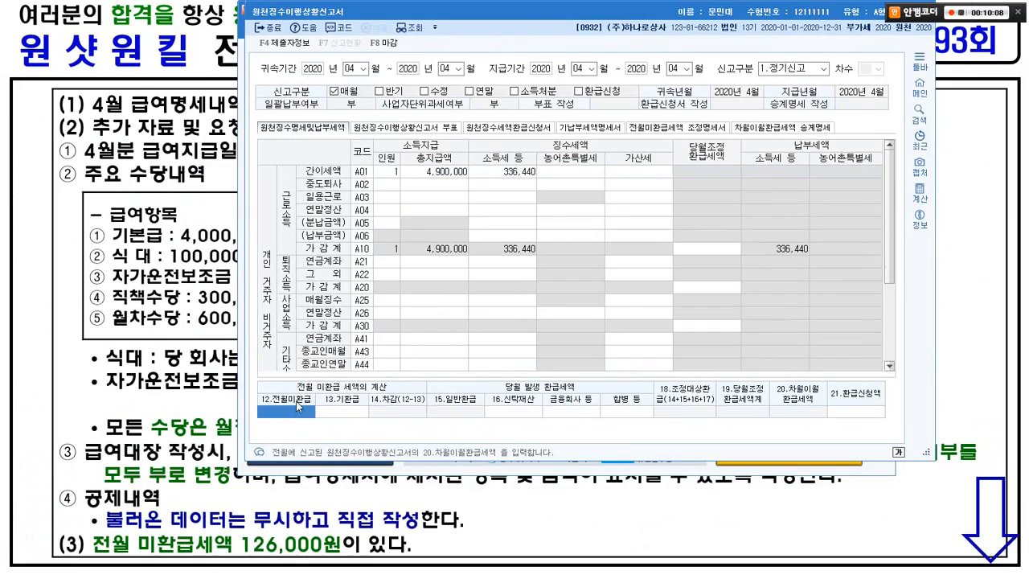
pyautogui.write('126,000')
pyautogui.press('Return')
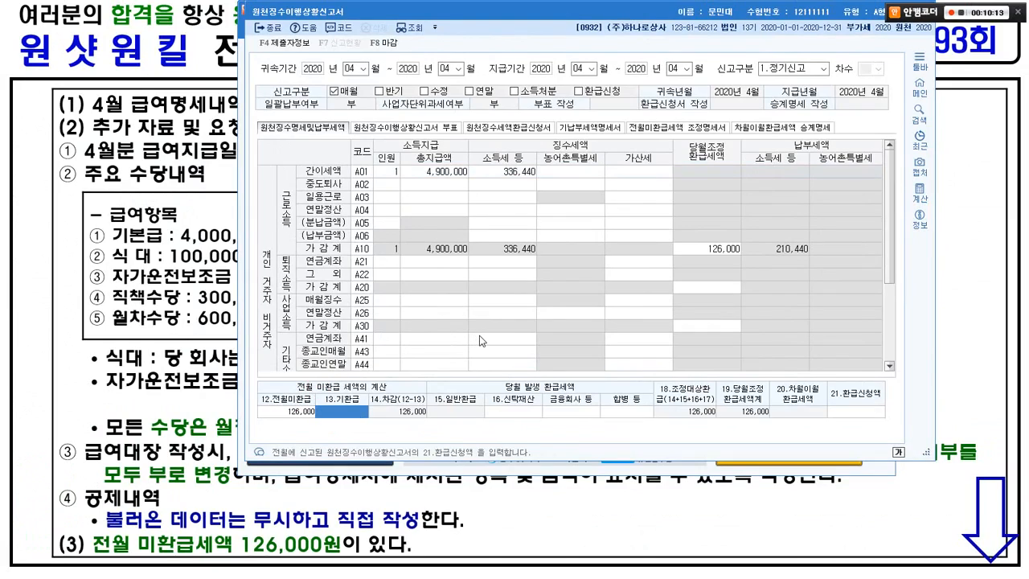
pyautogui.press('Escape')
pyautogui.press('Escape')
pyautogui.press('Escape')
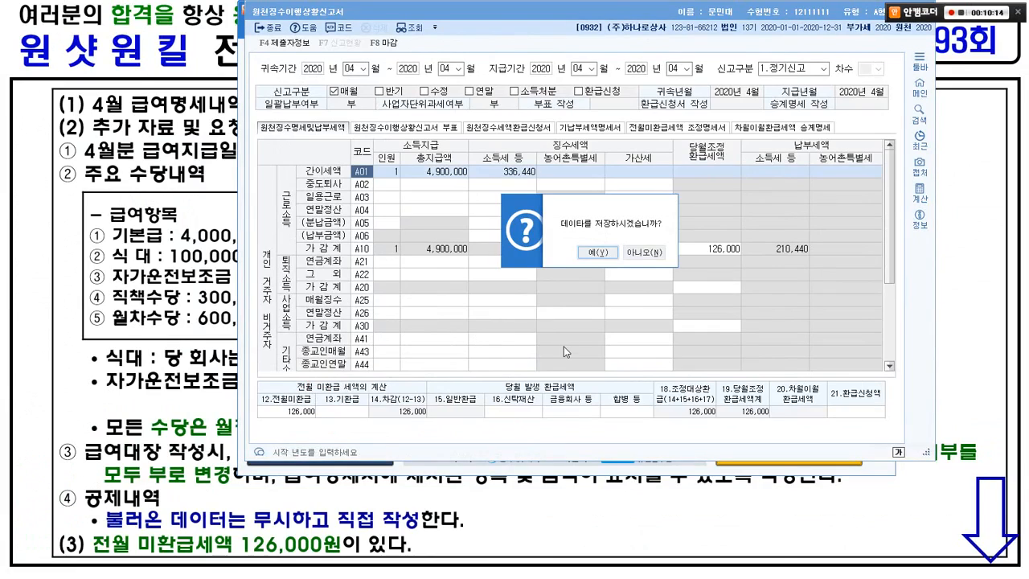
pyautogui.click(590, 253)
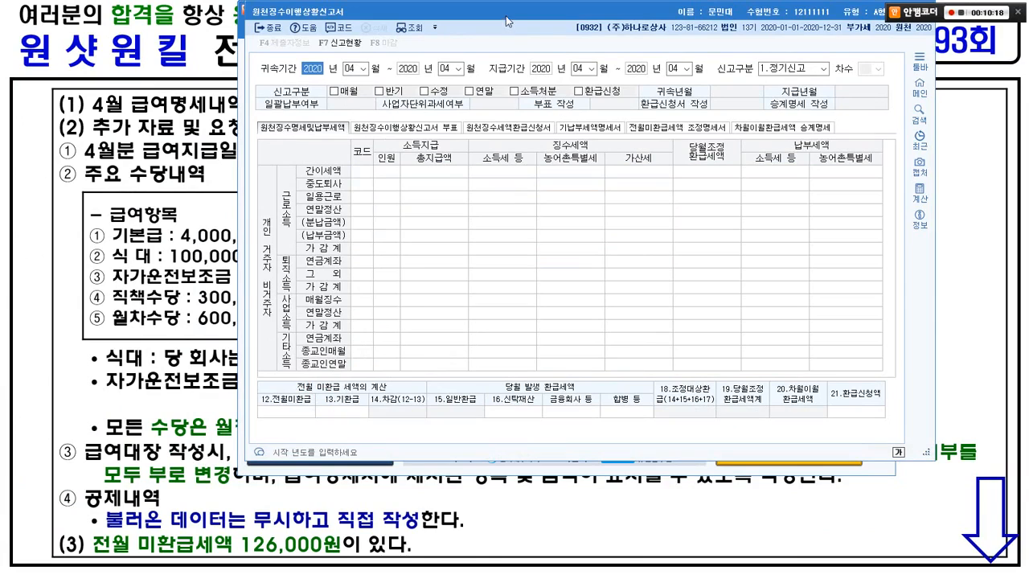
pyautogui.moveTo(509, 20); pyautogui.dragTo(394, 40)
pyautogui.click(807, 34)
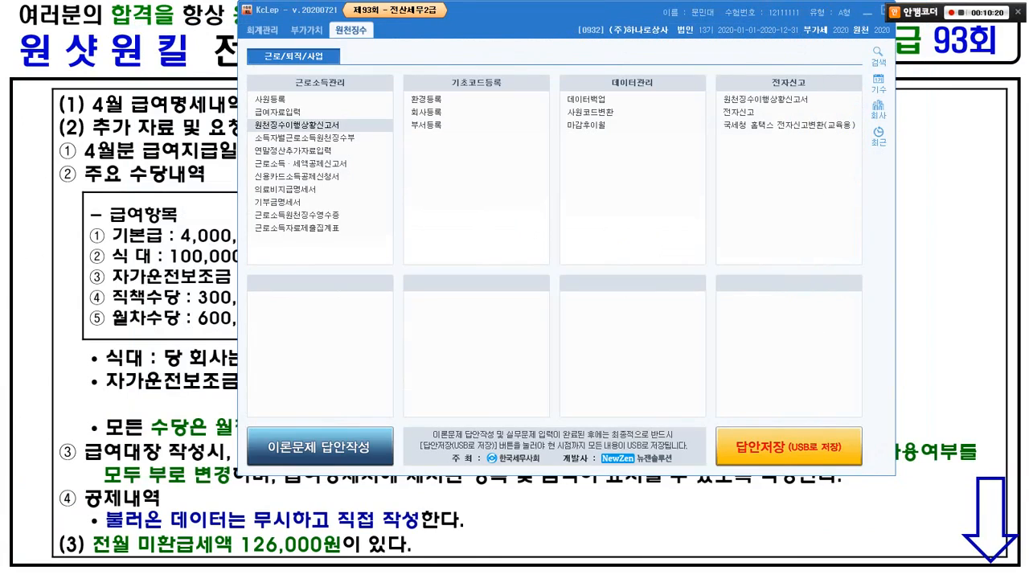
# Step: Leave KcLep and page through the non-taxable income slides to problem [5-2]
pyautogui.hotkey('alt', 'Tab')
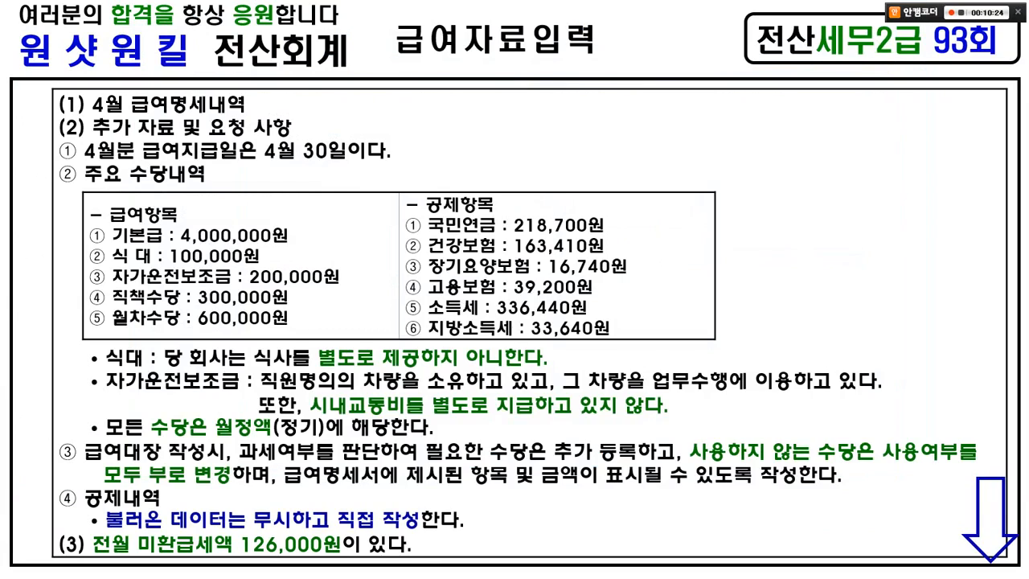
pyautogui.press('pagedown')
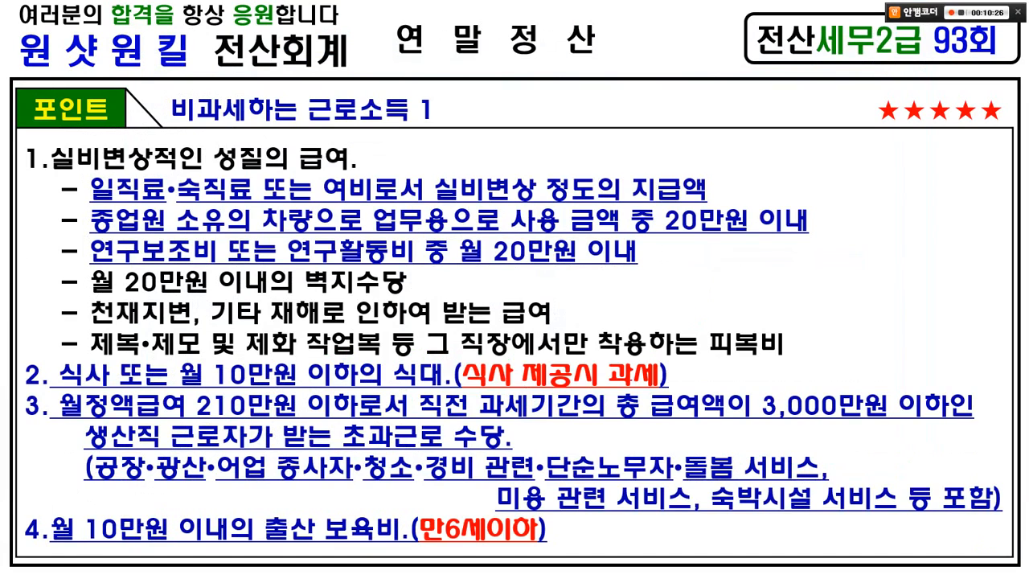
pyautogui.moveTo(522, 549)
pyautogui.mouseDown()
pyautogui.moveTo(383, 563)
pyautogui.moveTo(528, 217)
pyautogui.moveTo(489, 545)
pyautogui.mouseUp()
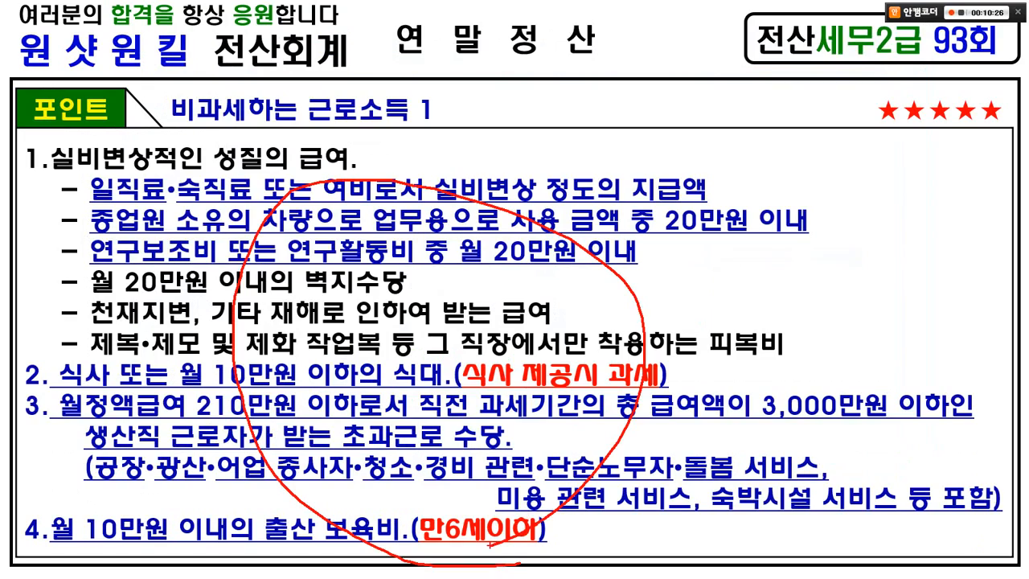
pyautogui.press('e')
pyautogui.press('pagedown')
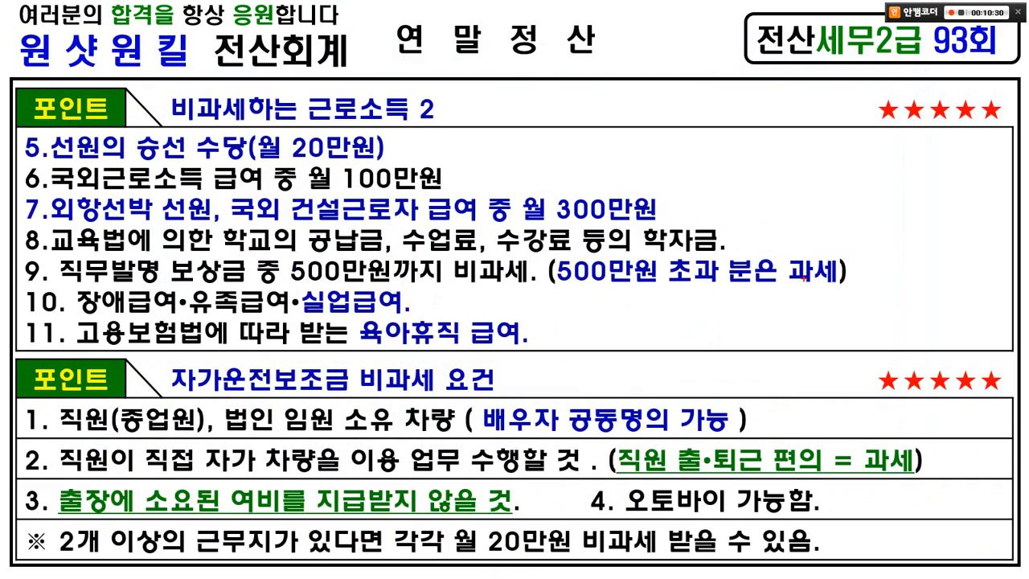
pyautogui.moveTo(680, 378)
pyautogui.mouseDown()
pyautogui.moveTo(590, 385)
pyautogui.moveTo(634, 364)
pyautogui.mouseUp()
pyautogui.press('e')
pyautogui.click(541, 311)
pyautogui.hotkey('ctrl', 'p')
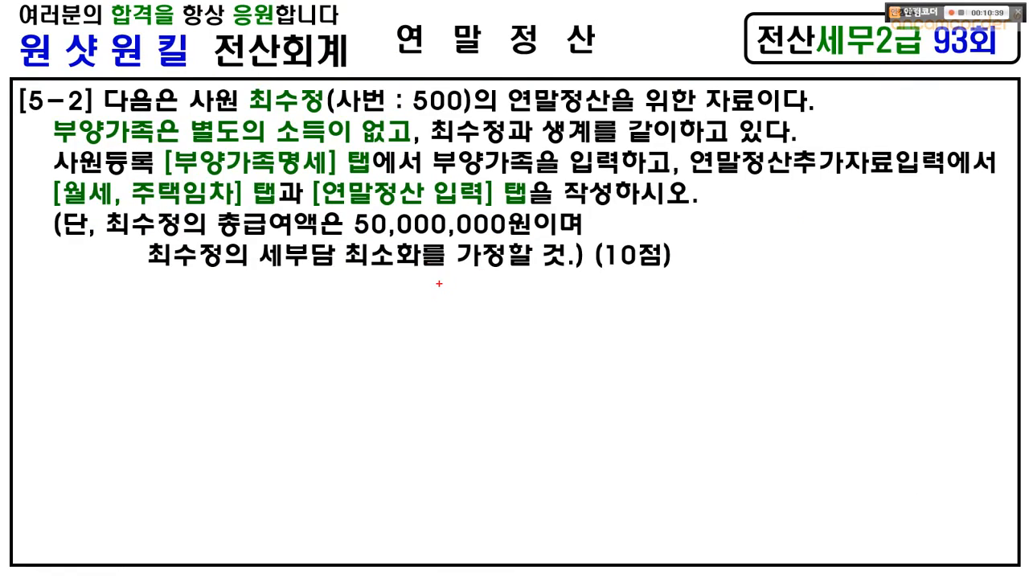
pyautogui.moveTo(247, 79)
pyautogui.mouseDown()
pyautogui.moveTo(294, 80)
pyautogui.moveTo(247, 89)
pyautogui.mouseUp()
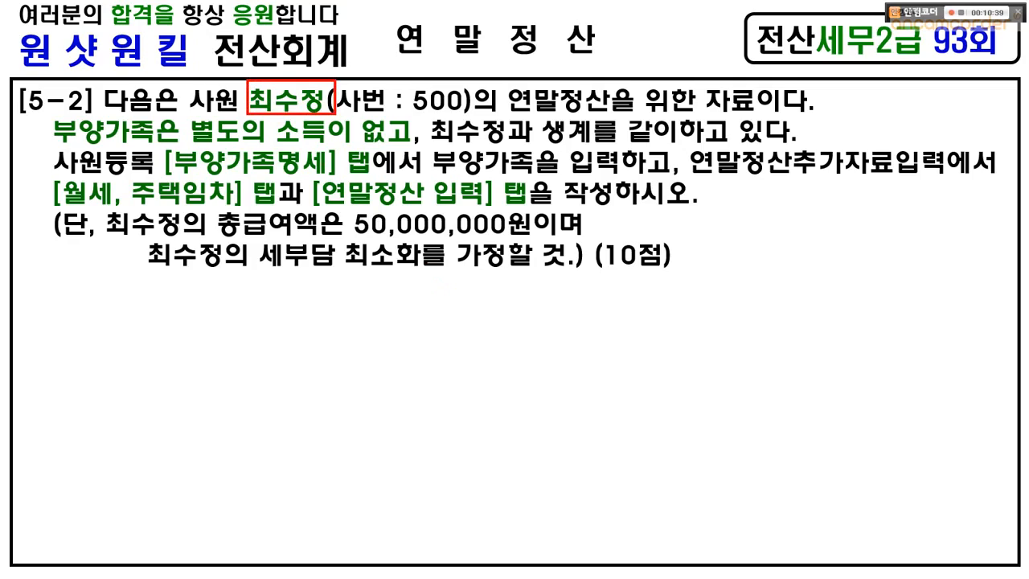
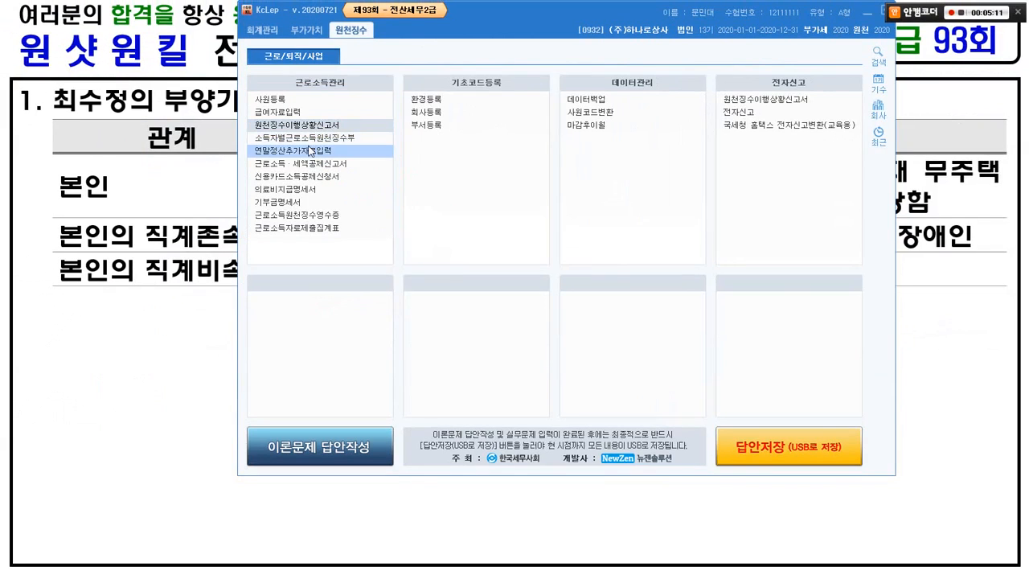
# Step: Open 연말정산추가자료입력 from the 근로소득관리 menu
pyautogui.click(310, 151)
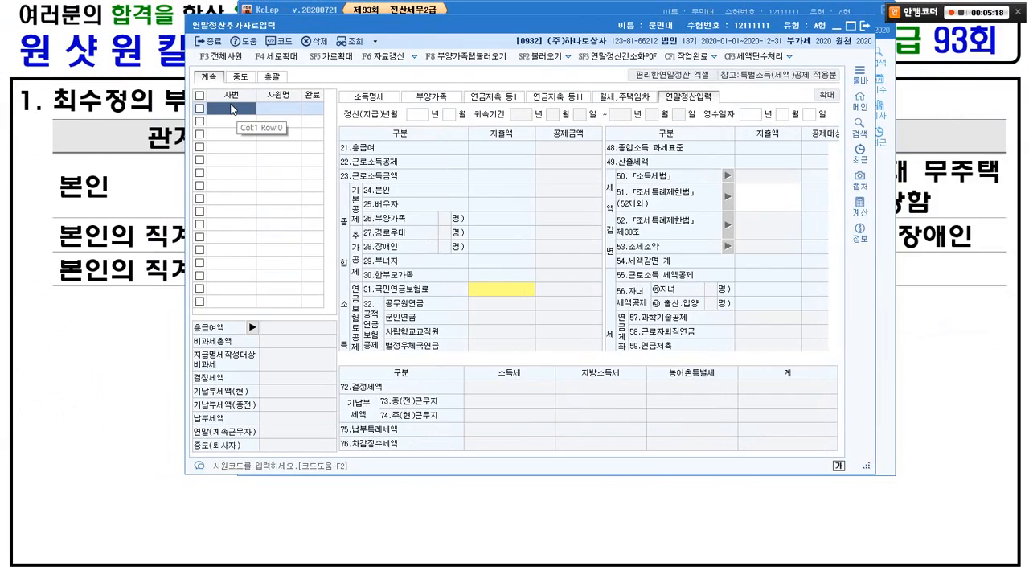
# Step: Load the employee's year-end figures through the 사원코드도움 lookup
pyautogui.doubleClick(233, 110)
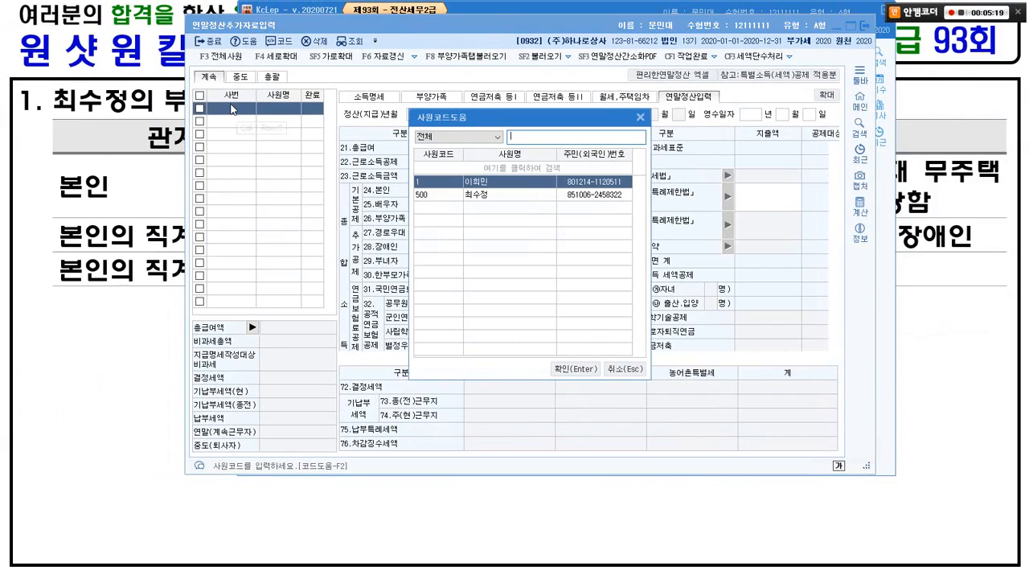
pyautogui.click(466, 195)
pyautogui.click(570, 368)
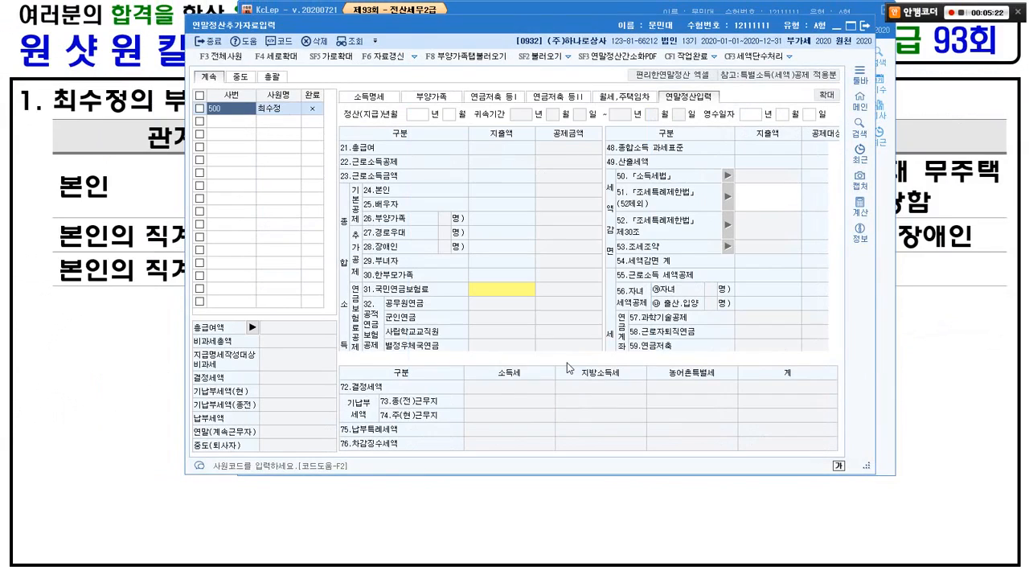
# Step: On the 부양가족 tab, set 한부모 to 1:여 for the employee (본인, age 35)
pyautogui.click(432, 96)
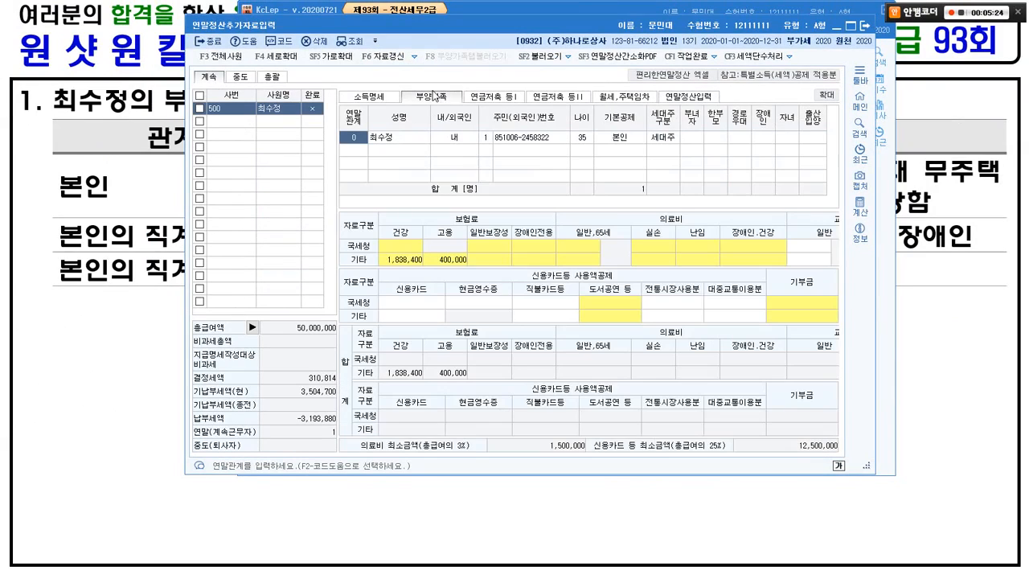
pyautogui.moveTo(471, 23); pyautogui.dragTo(516, 20)
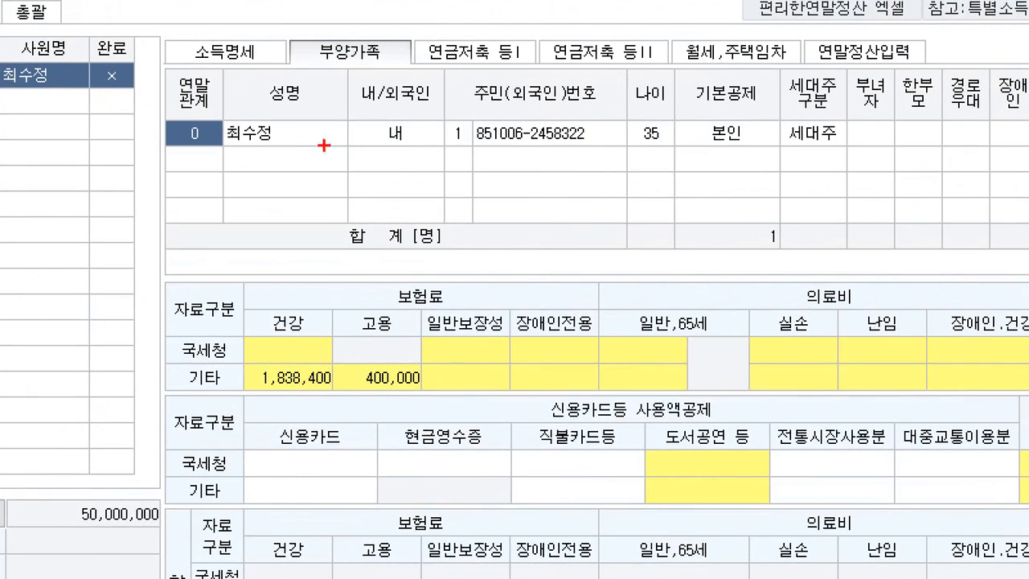
pyautogui.moveTo(192, 141); pyautogui.dragTo(738, 141)
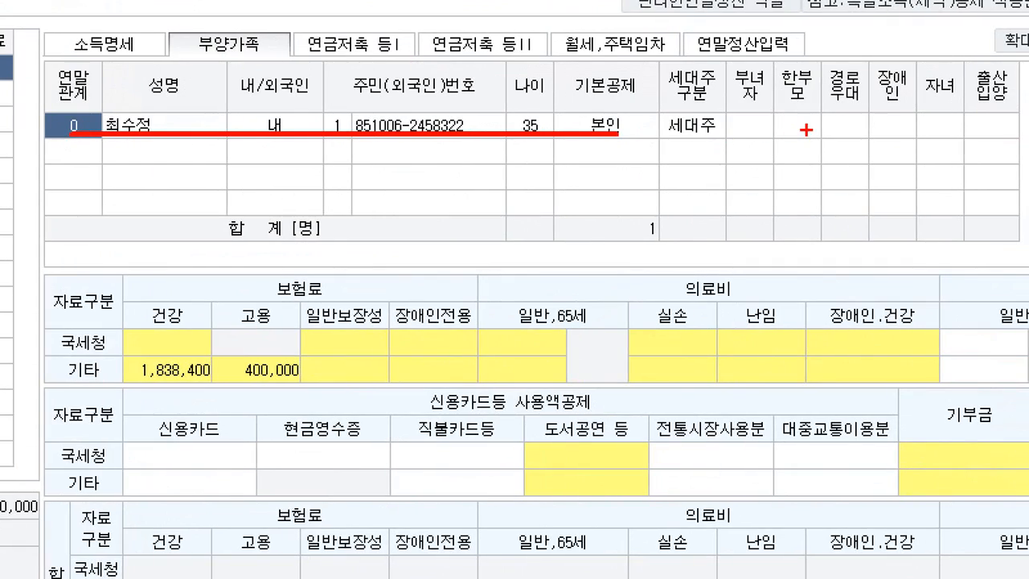
pyautogui.moveTo(877, 142)
pyautogui.mouseDown()
pyautogui.moveTo(861, 143)
pyautogui.moveTo(884, 104)
pyautogui.mouseUp()
pyautogui.moveTo(815, 99); pyautogui.dragTo(809, 134)
pyautogui.press('Escape')
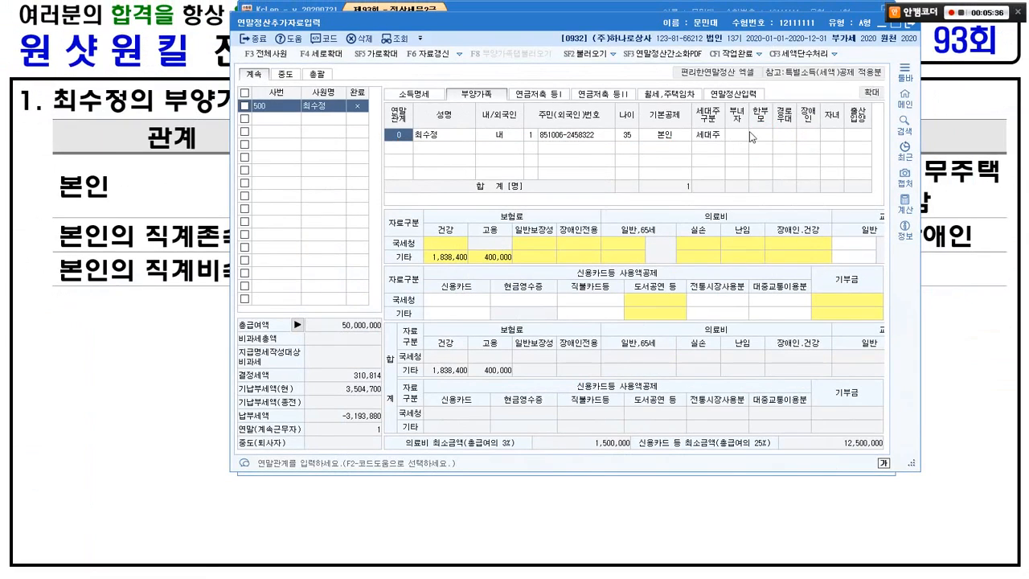
pyautogui.click(777, 120)
pyautogui.click(781, 145)
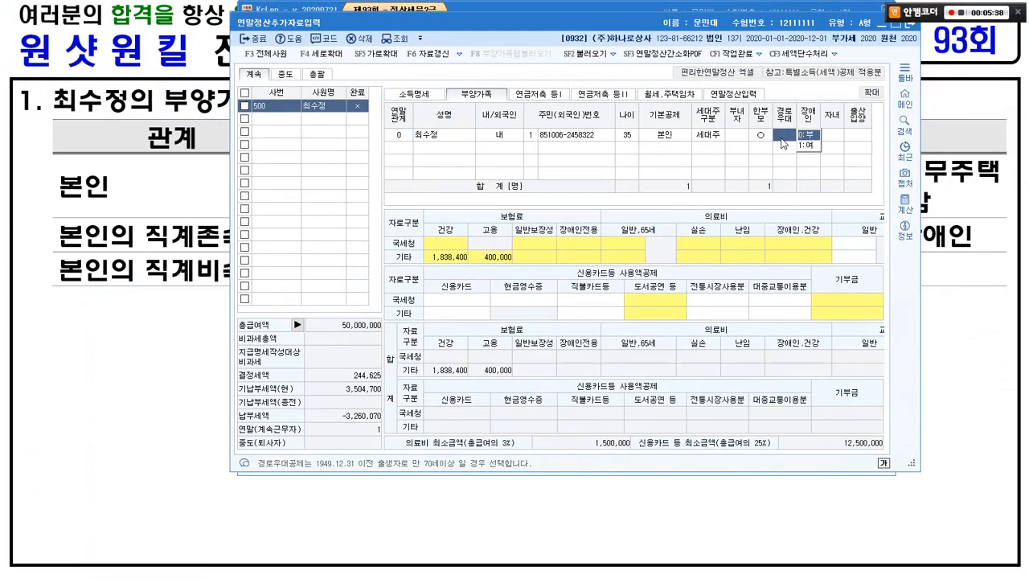
pyautogui.press('Return')
pyautogui.press('Return')
pyautogui.press('Return')
pyautogui.press('Return')
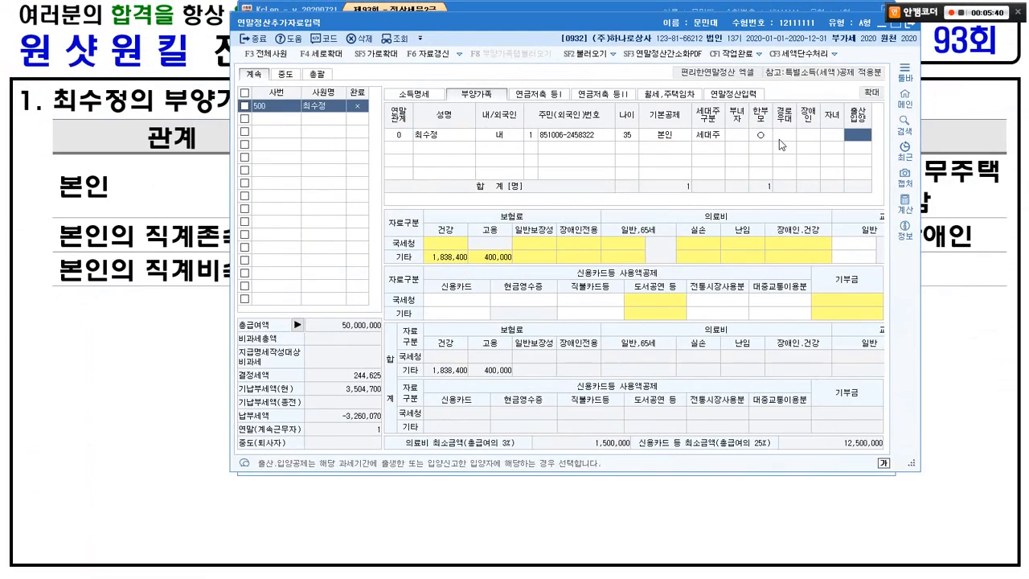
pyautogui.hotkey('alt', 'Tab')
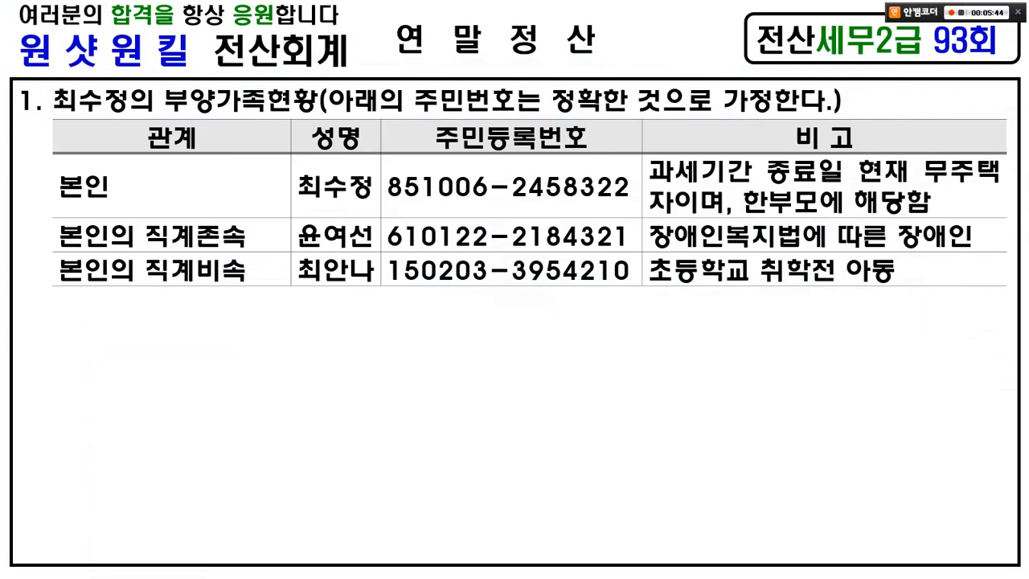
pyautogui.hotkey('alt', 'Tab')
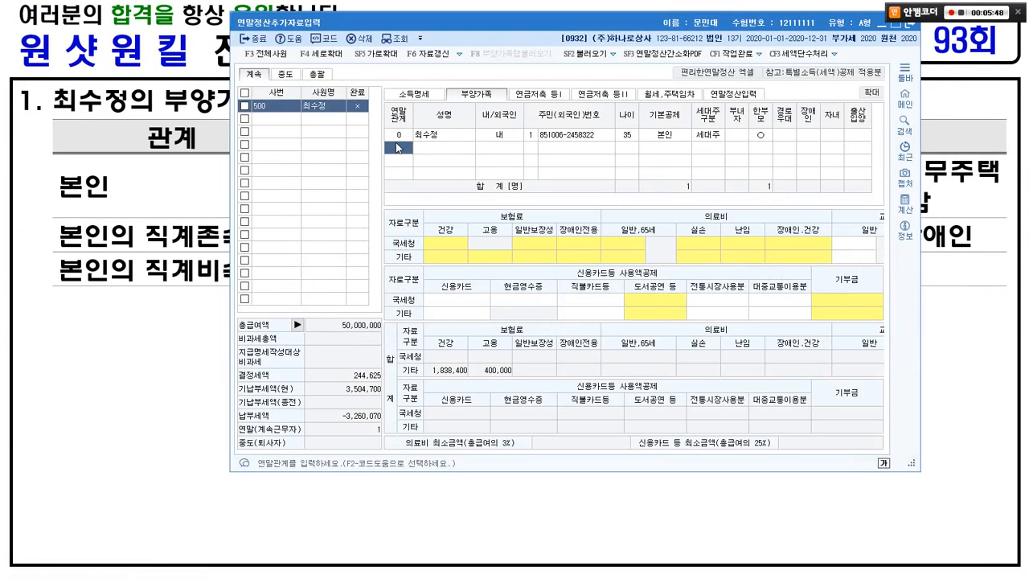
# Step: Add a second dependent with relation 1 소득자의 직계존속, the parent's name, and 1:내국인
pyautogui.press('F2')
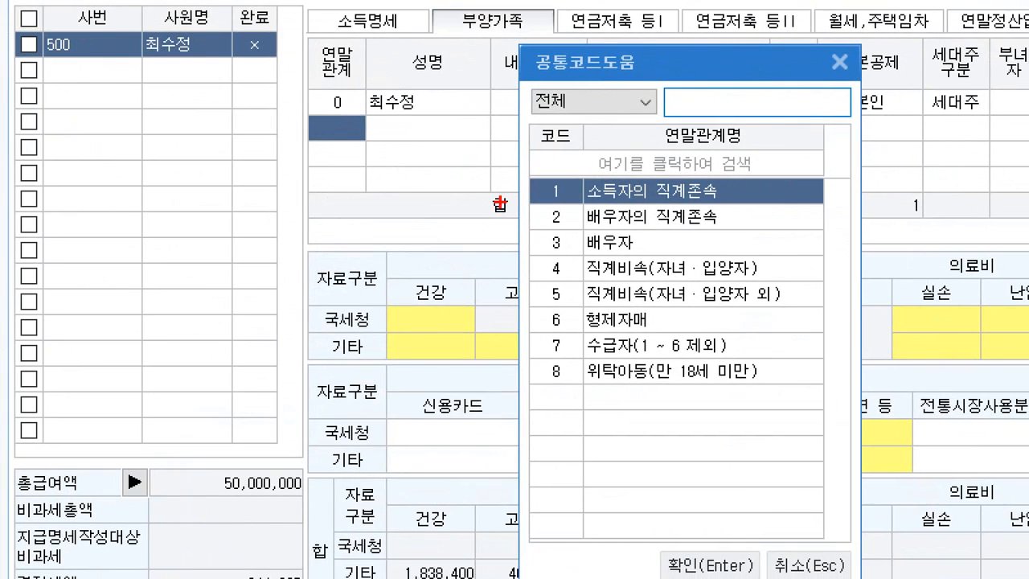
pyautogui.moveTo(499, 172); pyautogui.dragTo(773, 214)
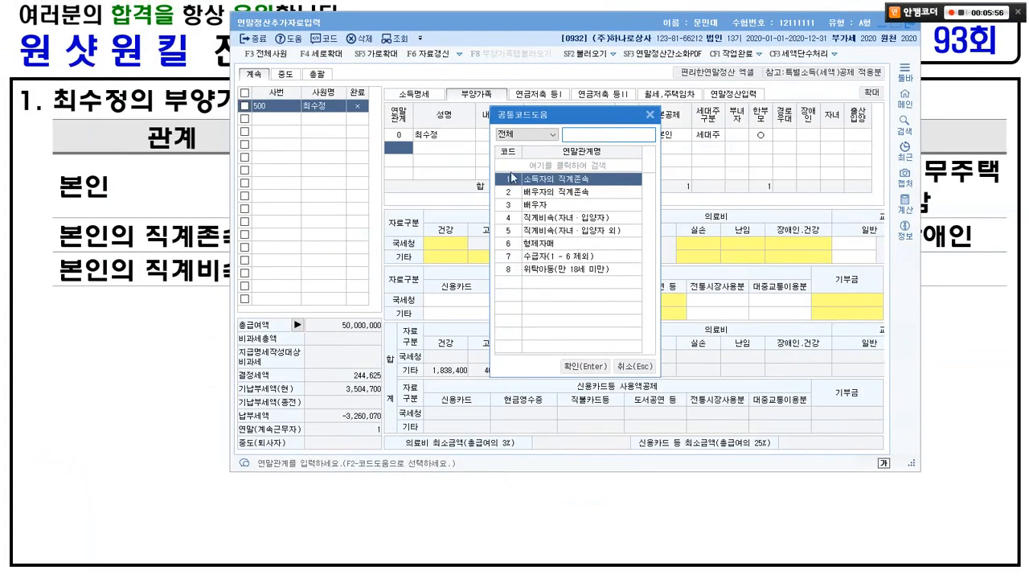
pyautogui.press('Return')
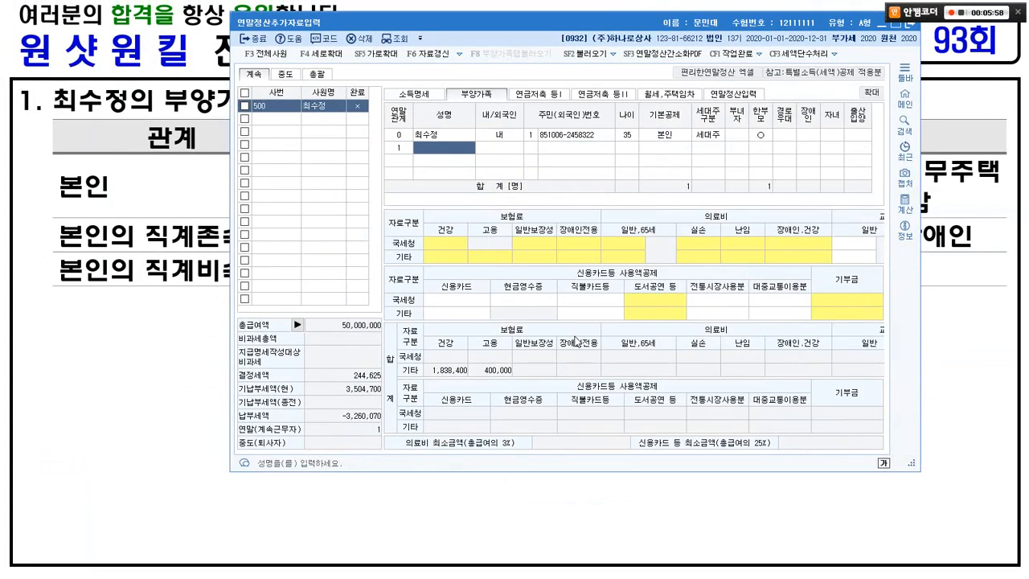
pyautogui.hotkey('alt', 'Tab')
pyautogui.hotkey('alt', 'Tab')
pyautogui.press('Return')
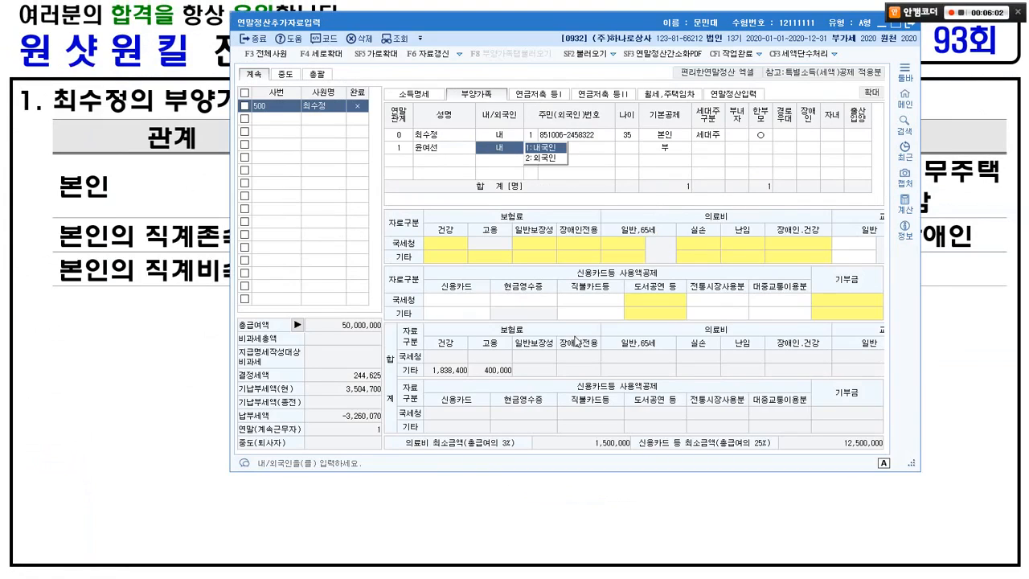
pyautogui.press('Return')
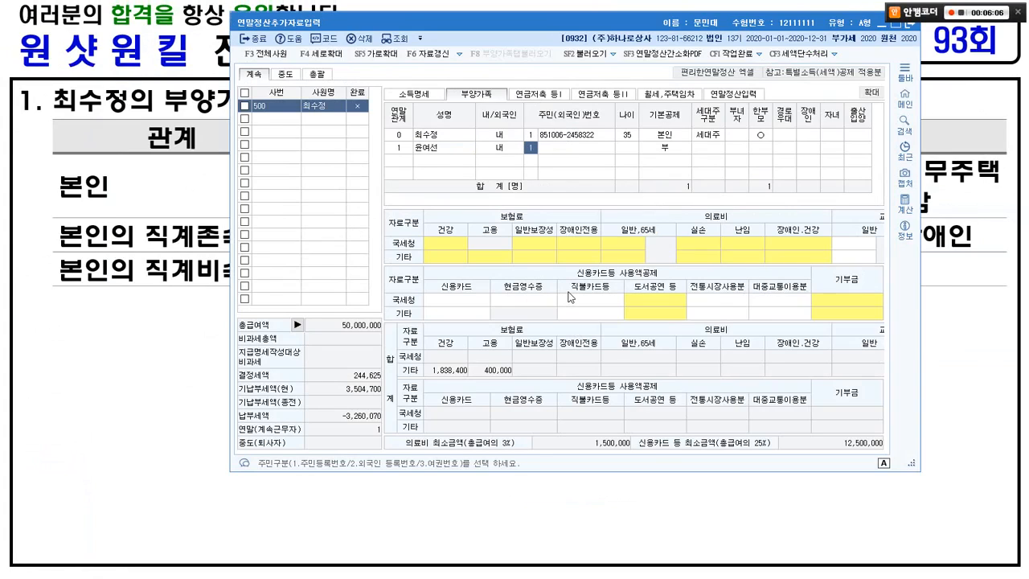
pyautogui.press('Return')
# Step: Enter the parent's resident registration number, which fills in age 59
pyautogui.moveTo(506, 22); pyautogui.dragTo(469, 254)
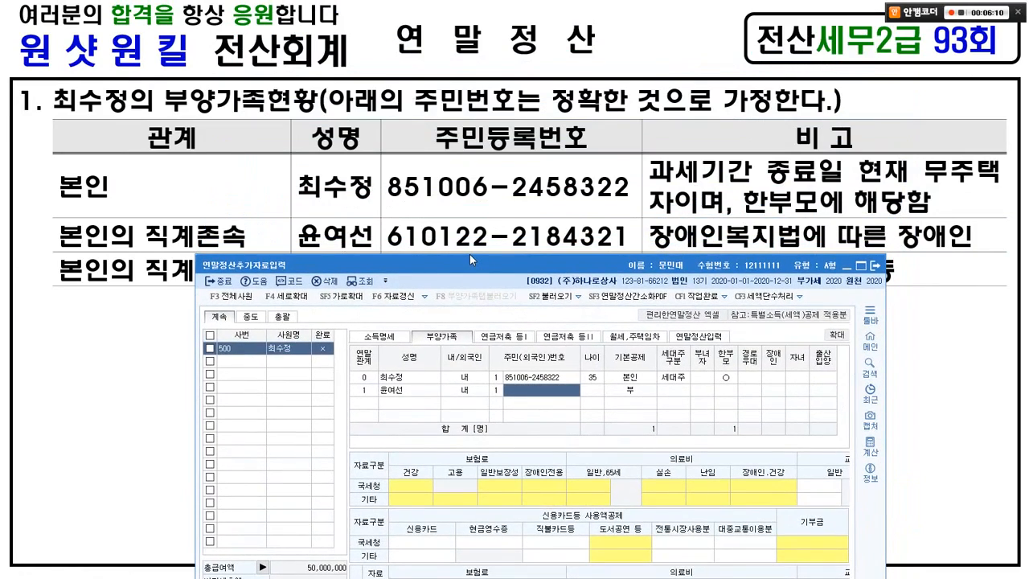
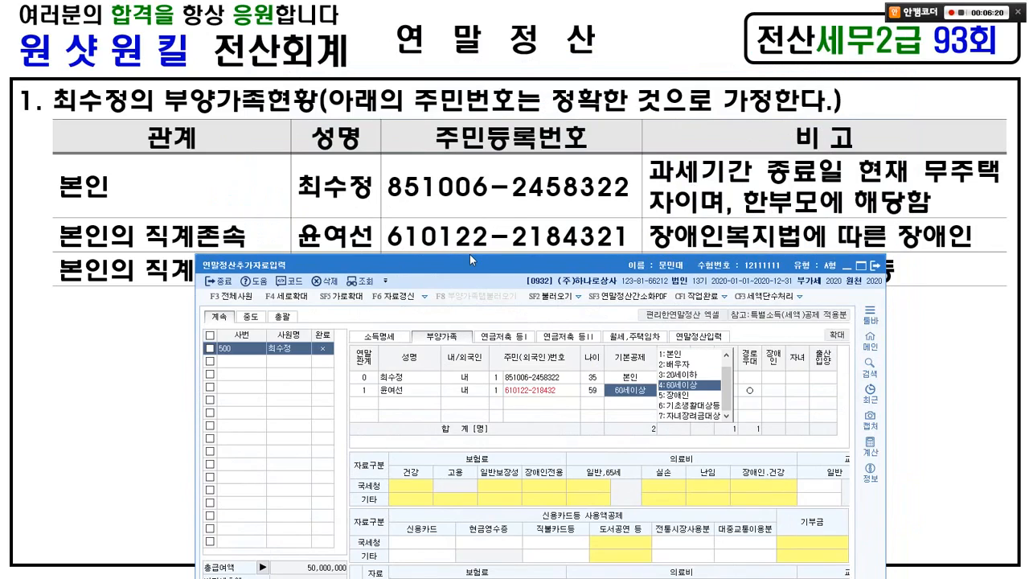
pyautogui.click(510, 388)
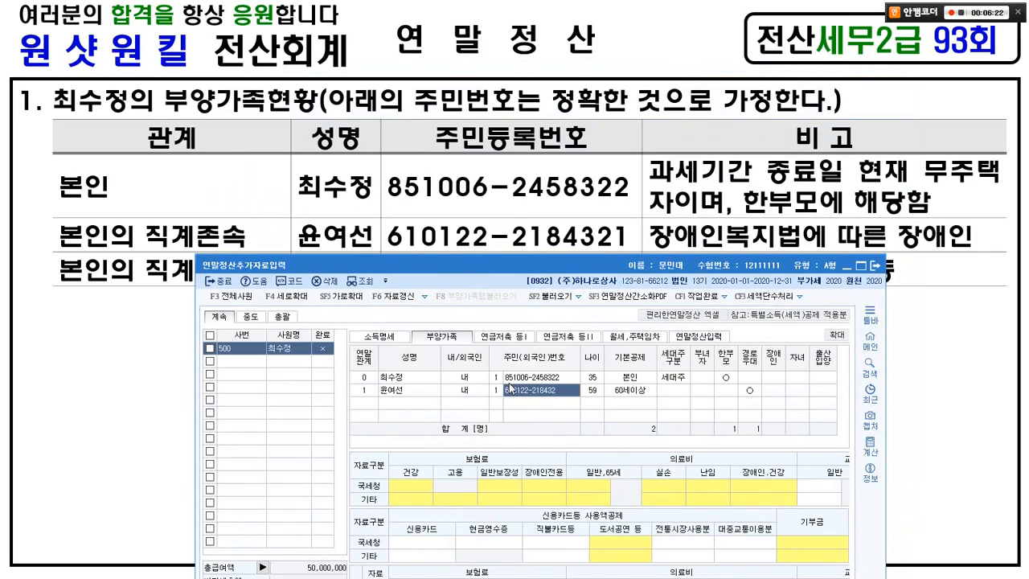
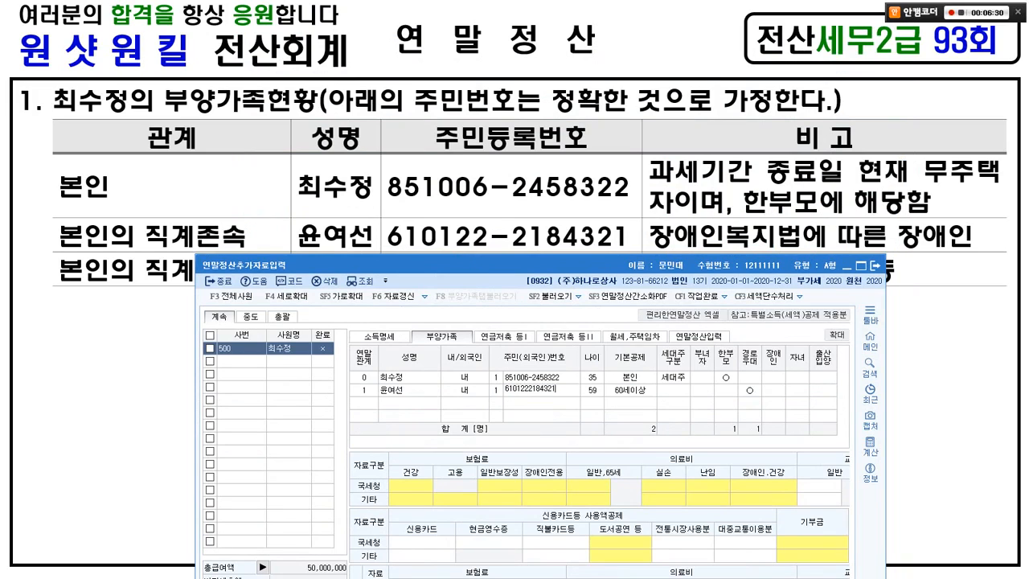
pyautogui.press('Return')
pyautogui.moveTo(520, 251); pyautogui.dragTo(502, 65)
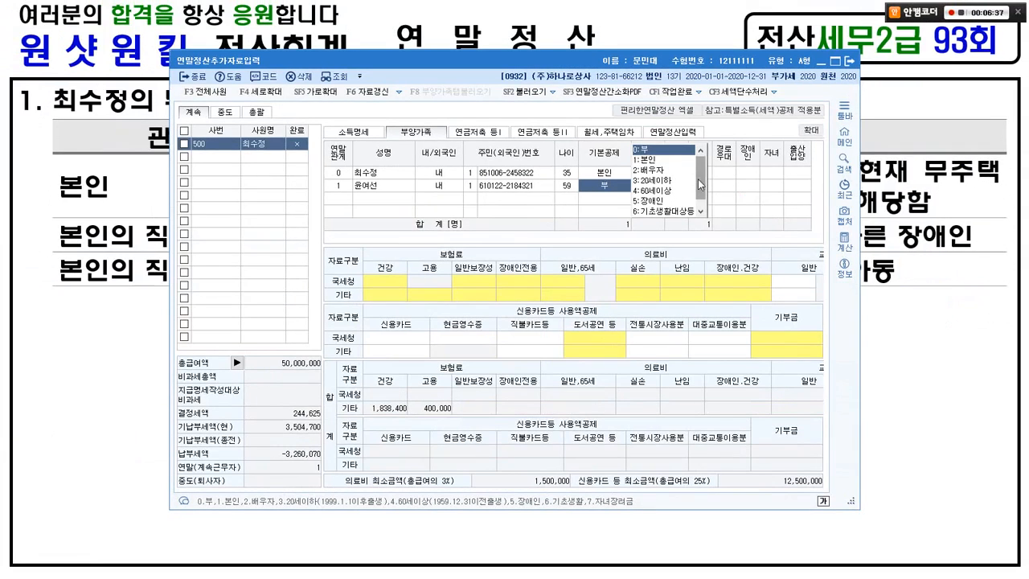
# Step: Annotate the 60세이상 and 장애인 options of the parent's 기본공제 code list
pyautogui.scroll(-1, 658, 175)
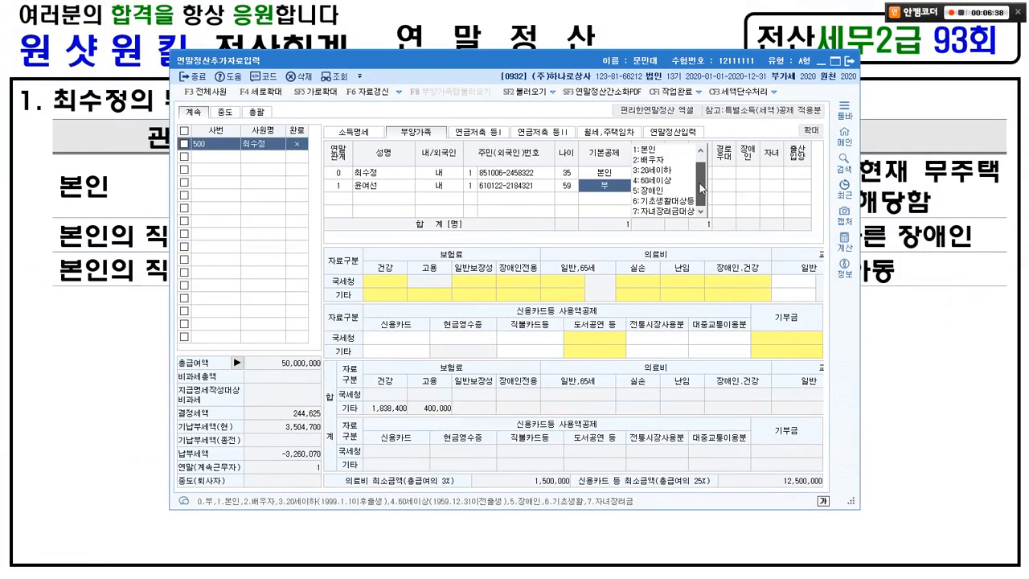
pyautogui.hotkey('alt', 'Tab')
pyautogui.hotkey('alt', 'Tab')
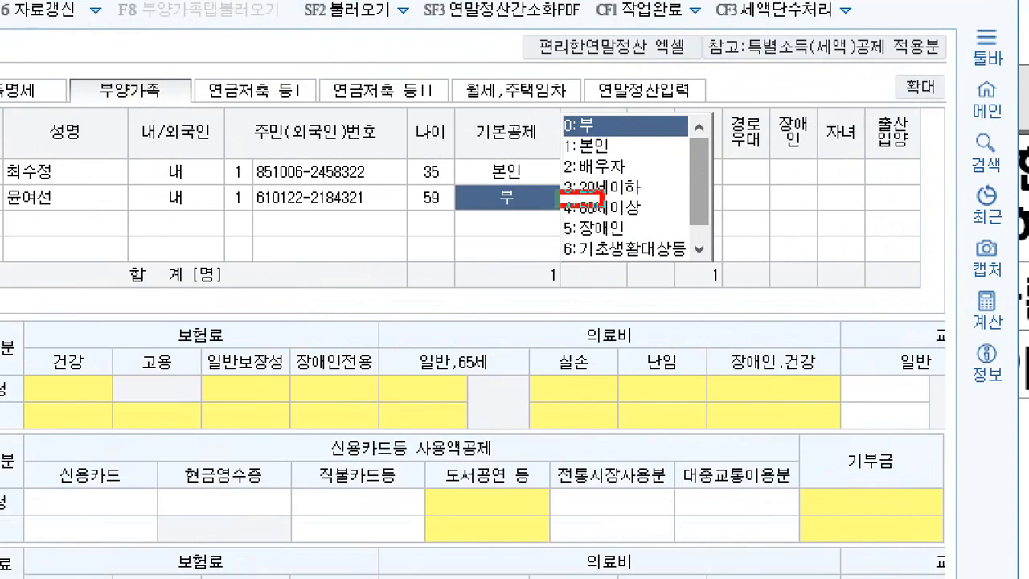
pyautogui.moveTo(602, 207); pyautogui.dragTo(655, 218)
pyautogui.moveTo(786, 182); pyautogui.dragTo(804, 179)
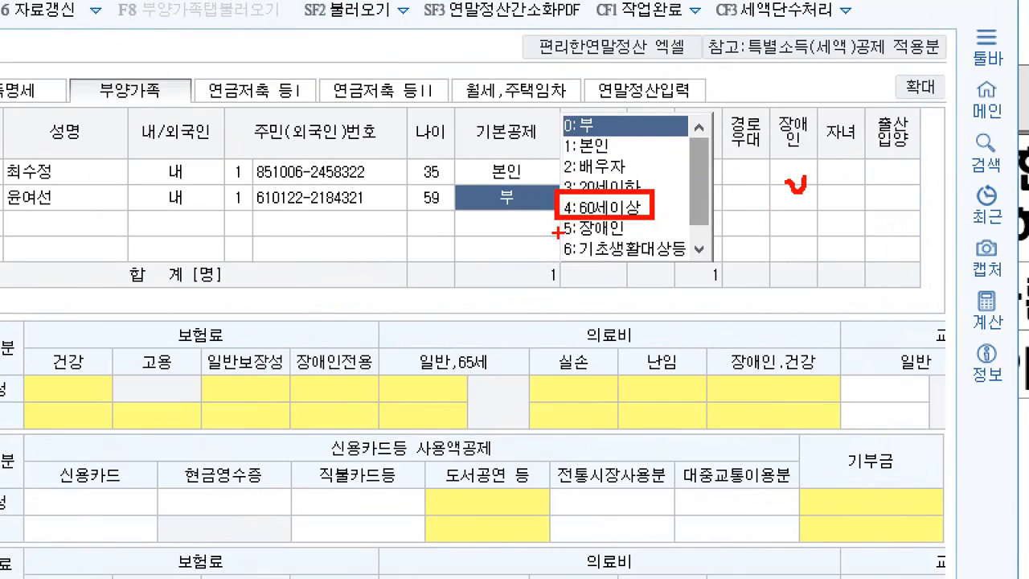
pyautogui.moveTo(515, 239)
pyautogui.mouseDown()
pyautogui.moveTo(631, 252)
pyautogui.moveTo(665, 238)
pyautogui.mouseUp()
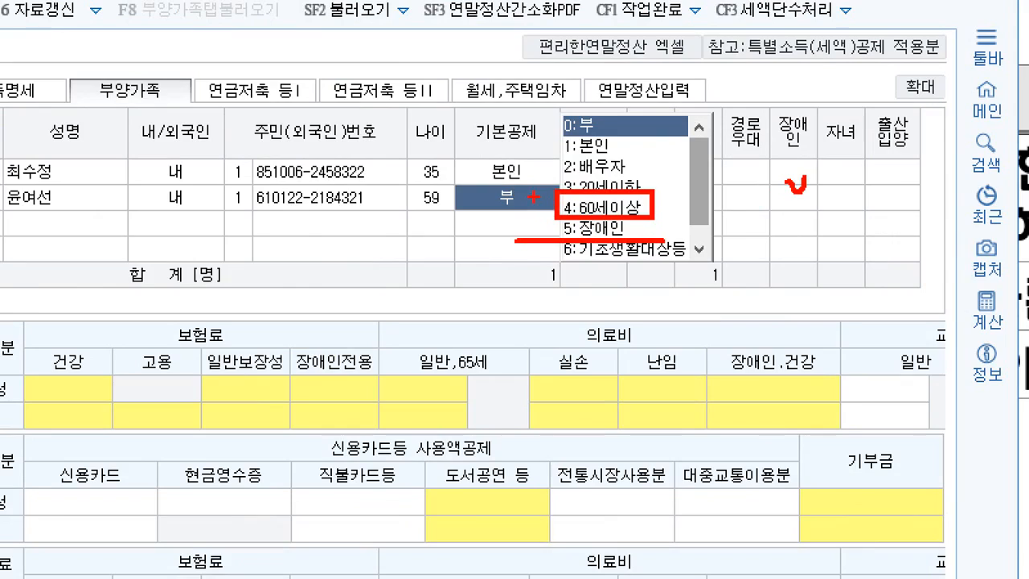
pyautogui.moveTo(524, 205)
pyautogui.mouseDown()
pyautogui.moveTo(487, 198)
pyautogui.moveTo(514, 182)
pyautogui.mouseUp()
pyautogui.moveTo(786, 172)
pyautogui.mouseDown()
pyautogui.moveTo(795, 189)
pyautogui.moveTo(811, 168)
pyautogui.mouseUp()
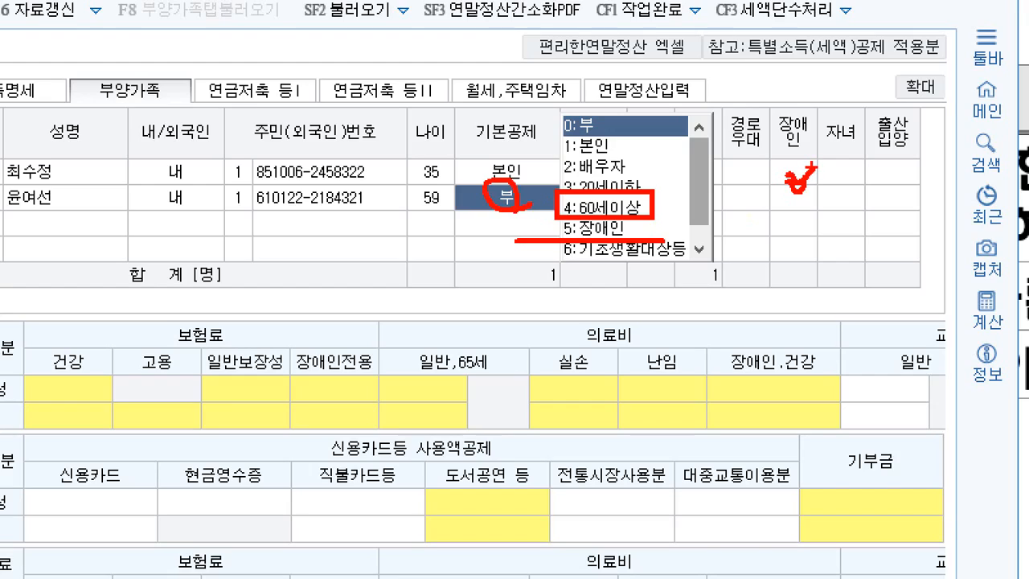
pyautogui.moveTo(50, 228); pyautogui.dragTo(83, 216)
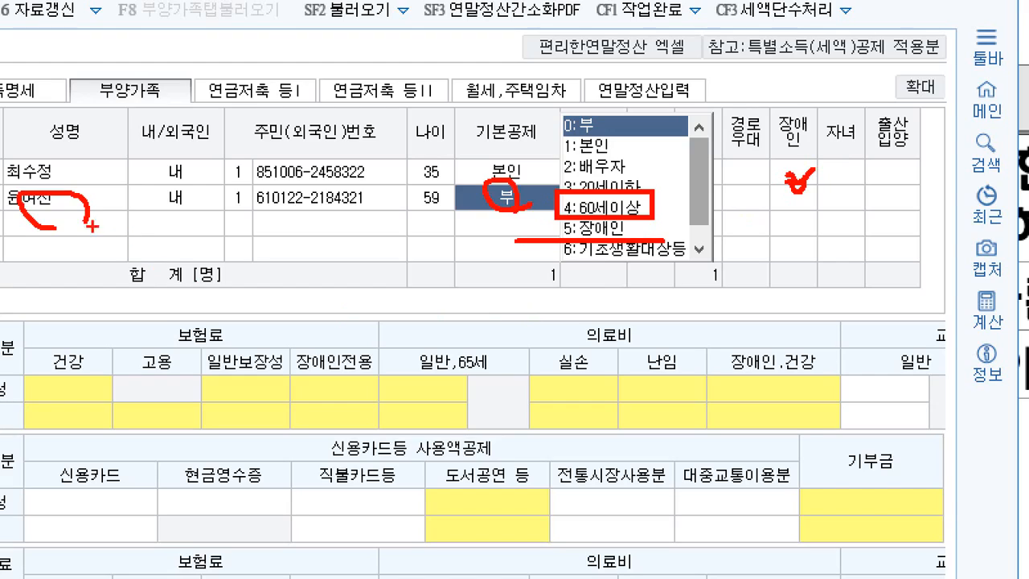
pyautogui.moveTo(582, 246)
pyautogui.mouseDown()
pyautogui.moveTo(543, 234)
pyautogui.moveTo(572, 222)
pyautogui.mouseUp()
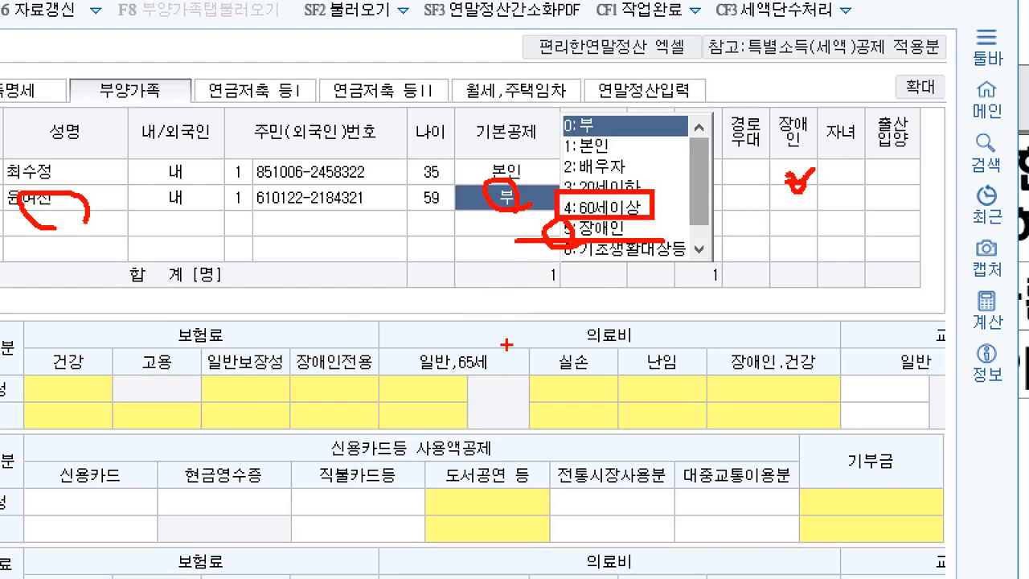
pyautogui.moveTo(365, 326)
pyautogui.mouseDown()
pyautogui.moveTo(377, 358)
pyautogui.moveTo(405, 338)
pyautogui.moveTo(423, 352)
pyautogui.moveTo(353, 325)
pyautogui.moveTo(427, 355)
pyautogui.mouseUp()
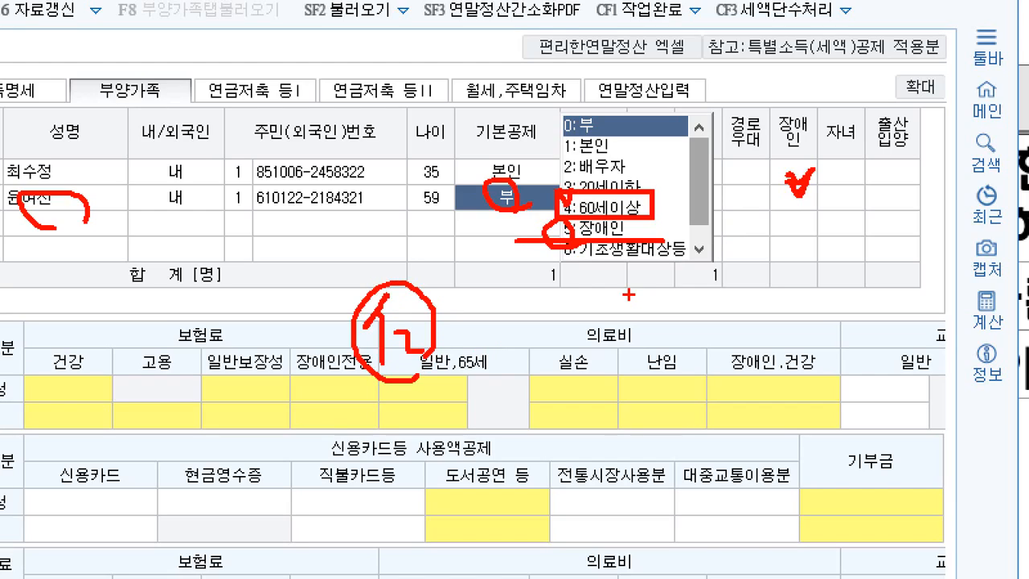
pyautogui.moveTo(567, 231); pyautogui.dragTo(528, 328)
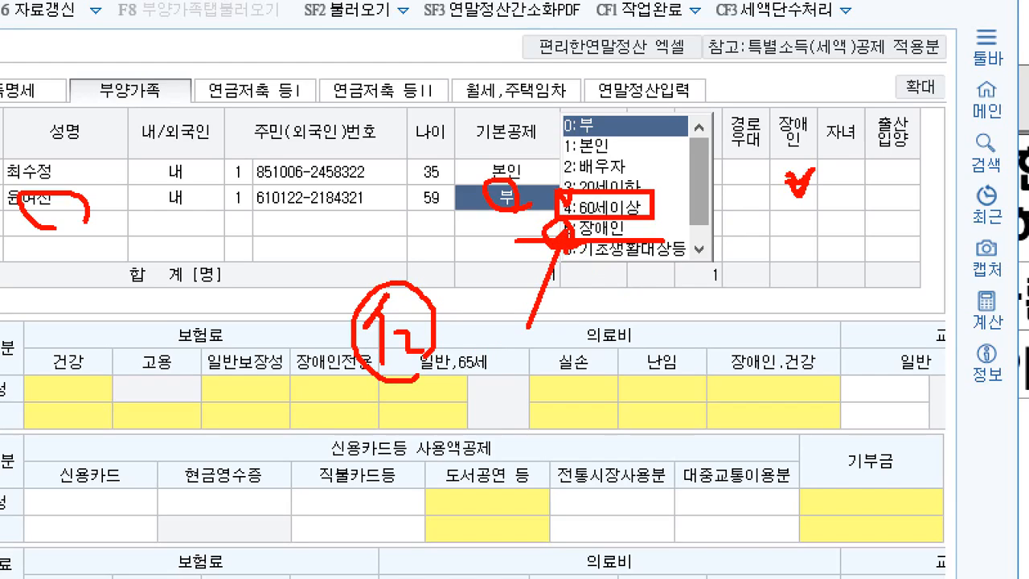
pyautogui.press('Escape')
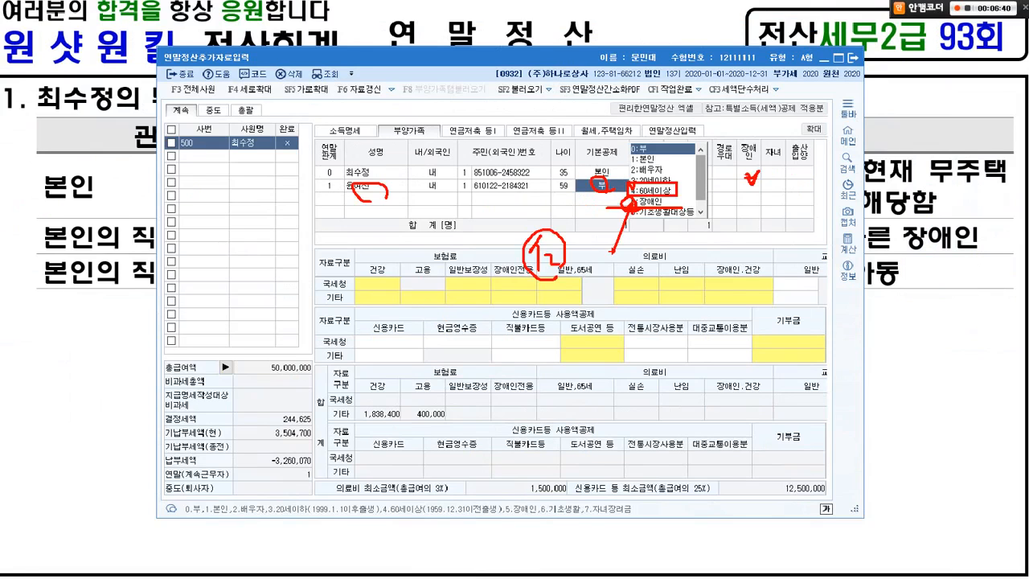
# Step: Set the parent's 기본공제 to 5:장애인, lowering 결정세액 to 119,750
pyautogui.hotkey('ctrl', '1')
pyautogui.click(698, 171)
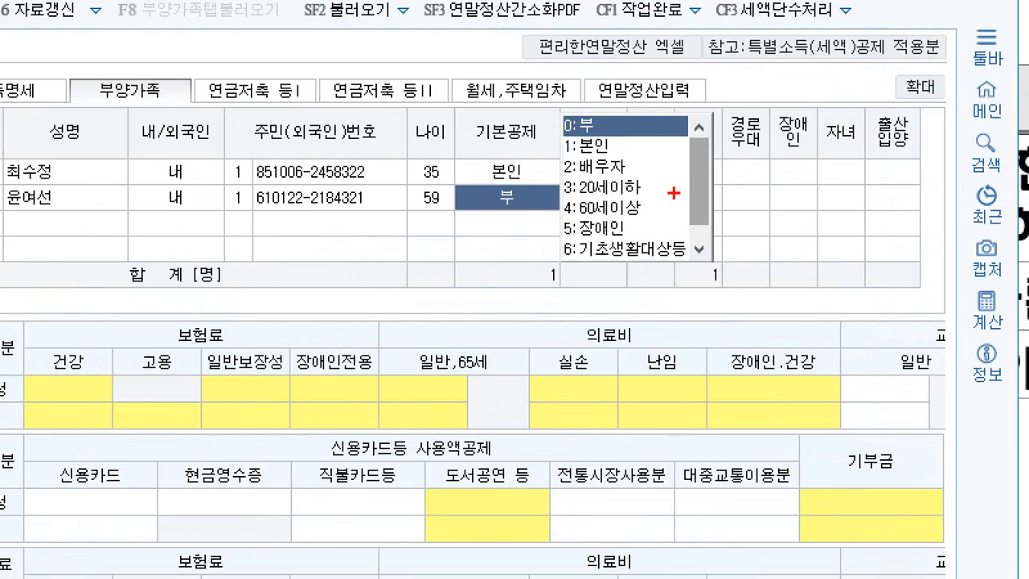
pyautogui.moveTo(547, 211); pyautogui.dragTo(646, 244)
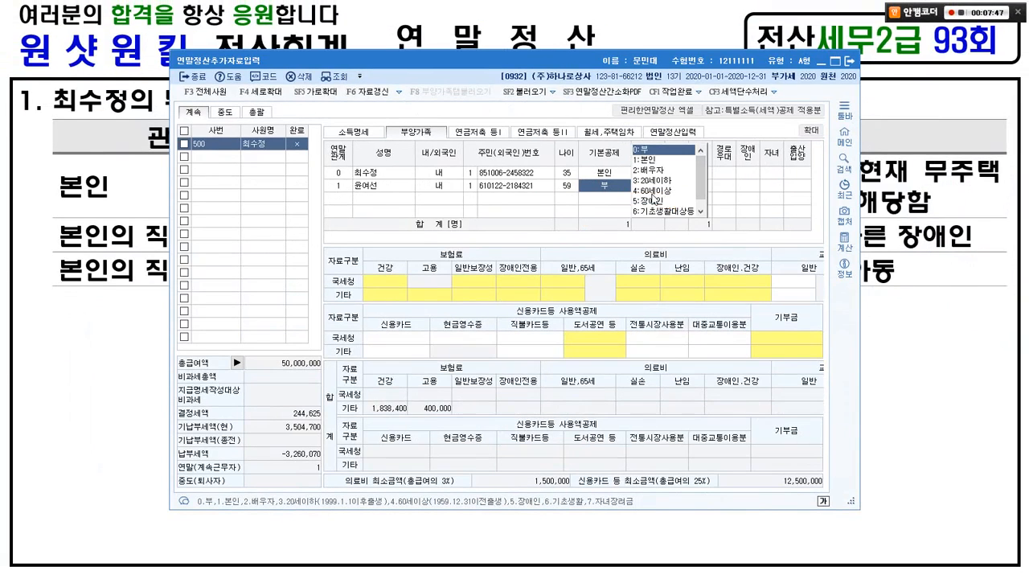
pyautogui.click(651, 201)
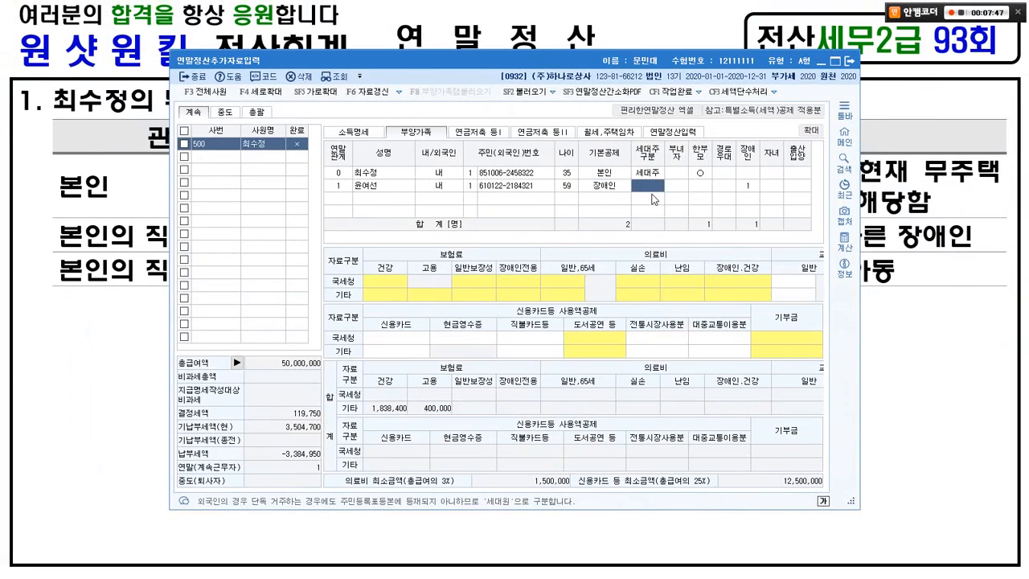
pyautogui.press('Return')
pyautogui.press('Return')
pyautogui.press('Return')
pyautogui.press('Return')
pyautogui.press('Return')
pyautogui.press('Return')
pyautogui.press('Return')
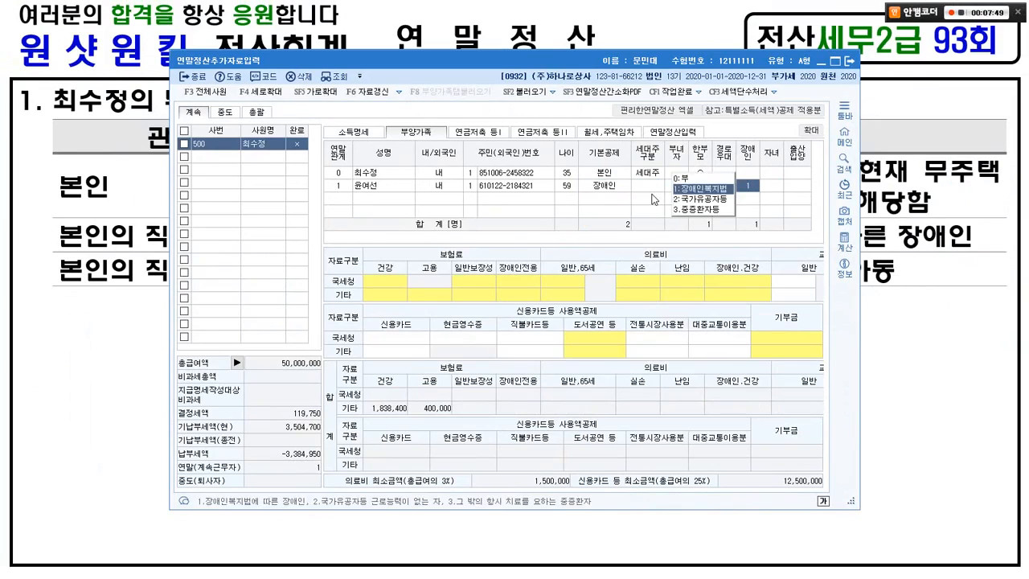
pyautogui.hotkey('alt', 'Tab')
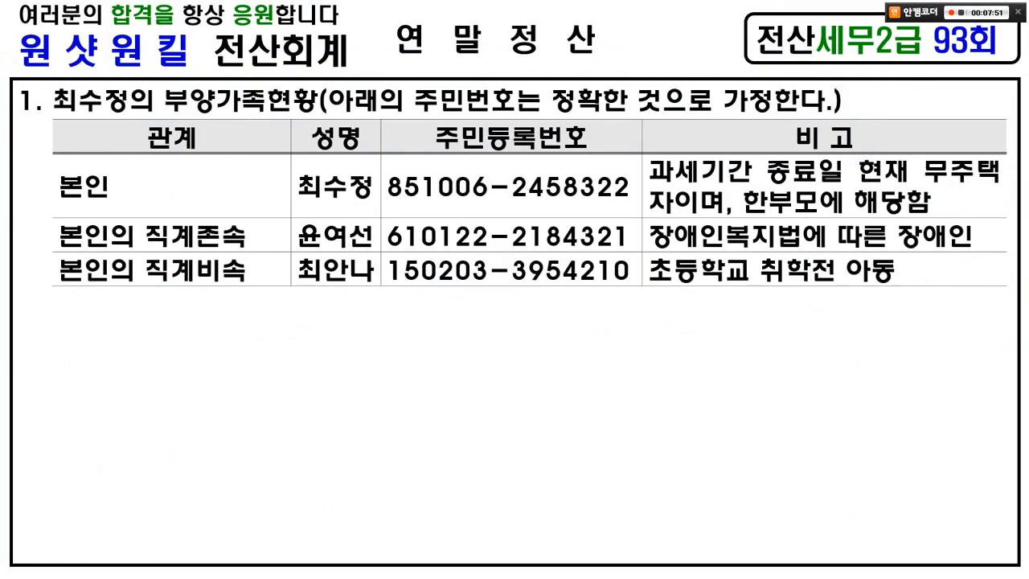
pyautogui.hotkey('alt', 'Tab')
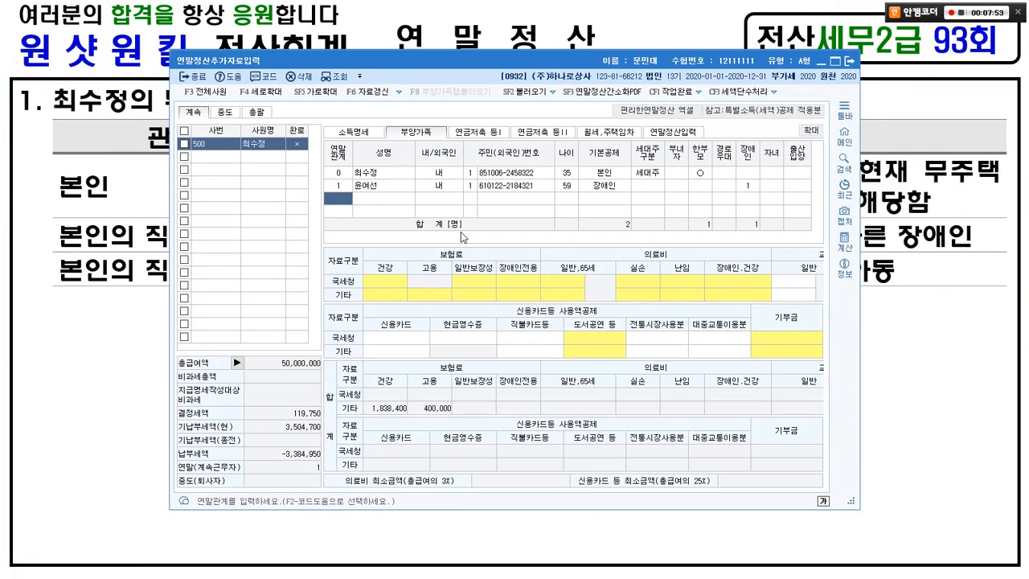
# Step: Set the third dependent row's relation to code 4 직계비속
pyautogui.press('F2')
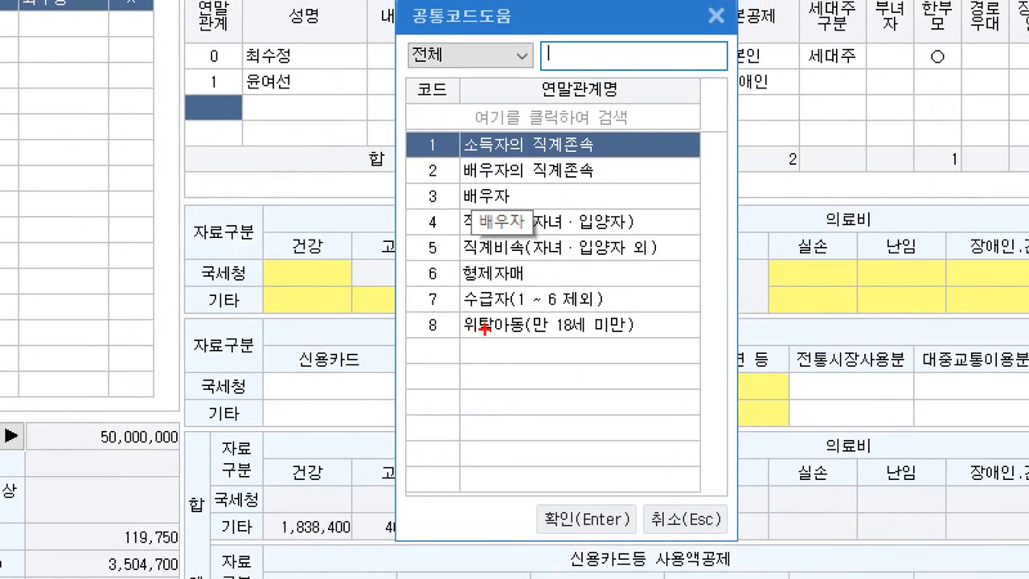
pyautogui.moveTo(401, 207); pyautogui.dragTo(609, 235)
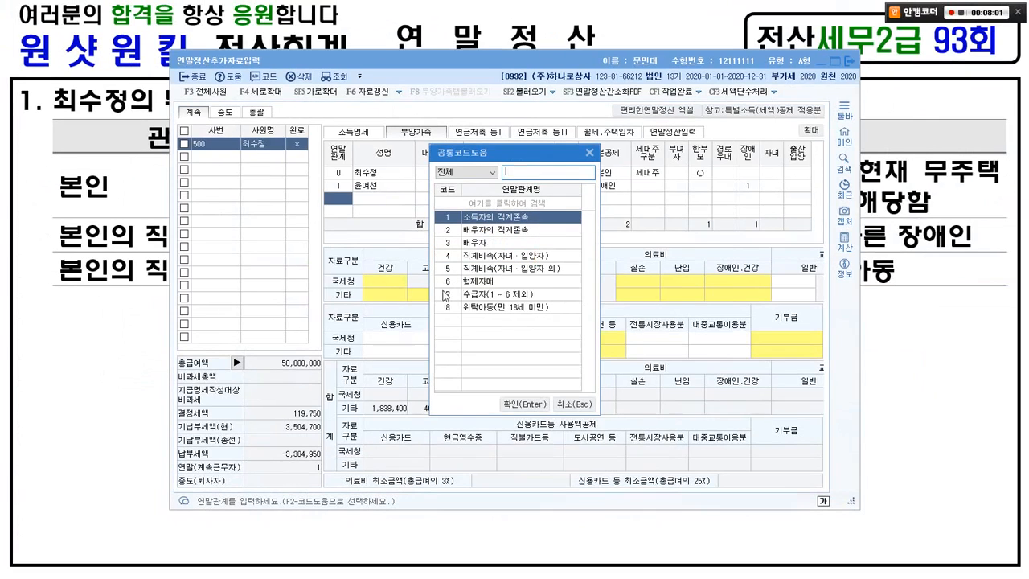
pyautogui.click(473, 254)
pyautogui.click(508, 403)
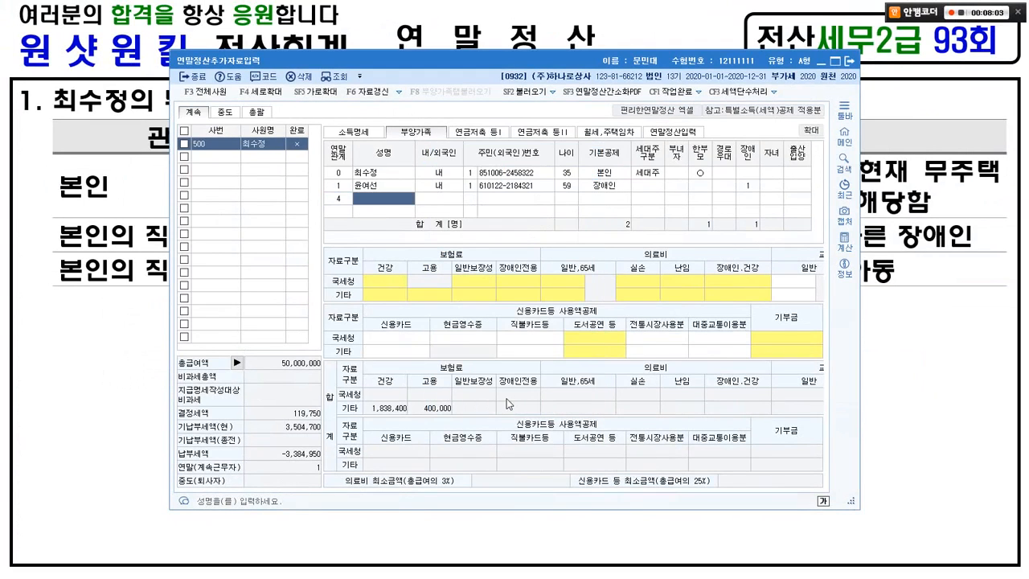
# Step: Enter the child's name, 1:내국인 and registration number, keeping 20세이하 at age 5
pyautogui.hotkey('alt', 'Tab')
pyautogui.hotkey('alt', 'Tab')
pyautogui.press('Return')
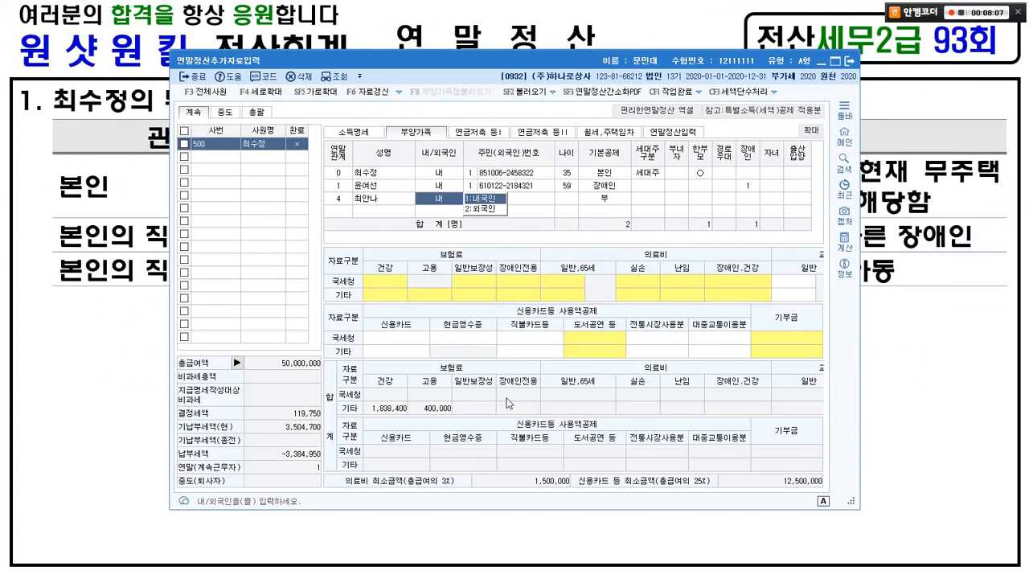
pyautogui.press('Return')
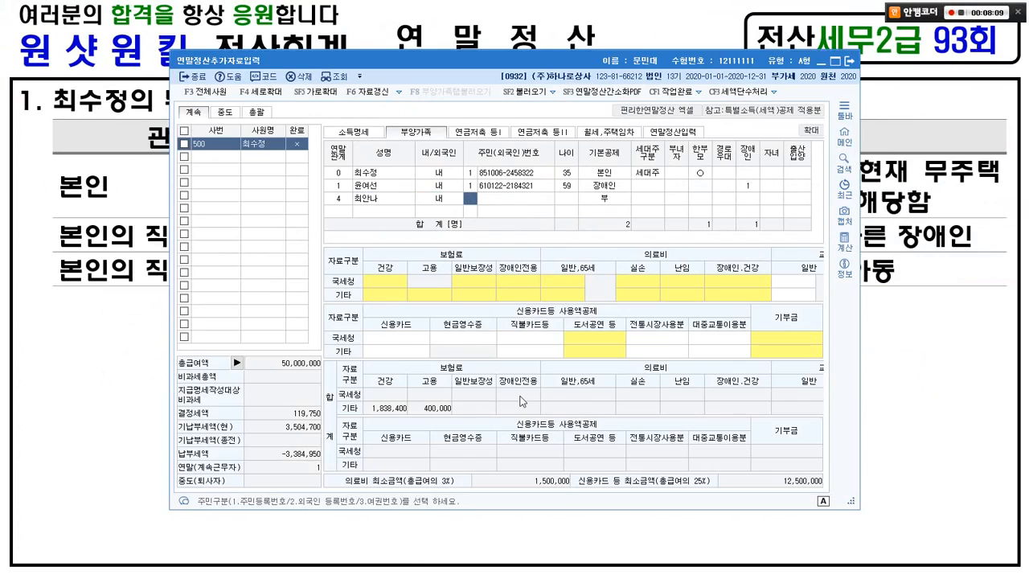
pyautogui.press('Return')
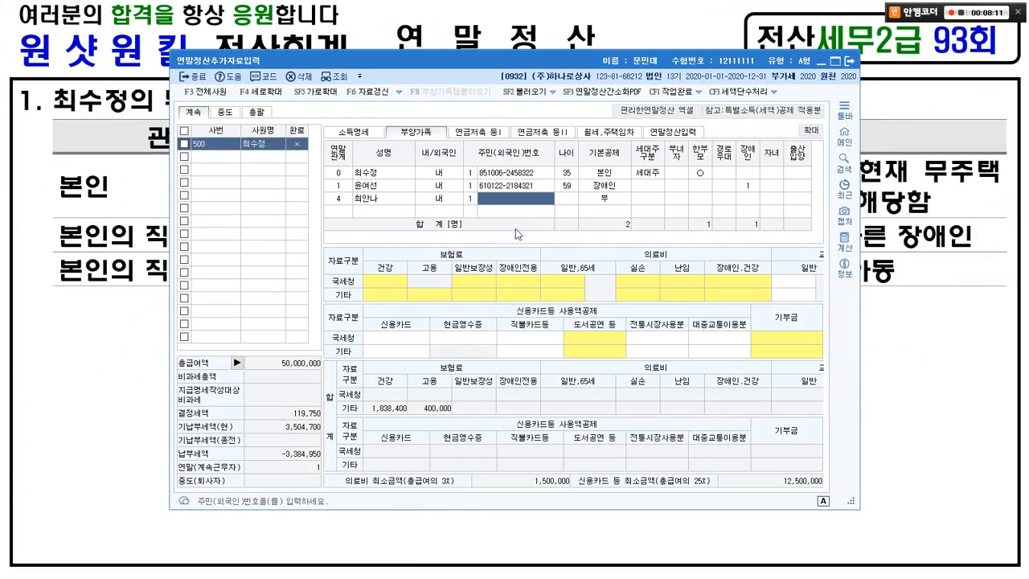
pyautogui.moveTo(517, 61); pyautogui.dragTo(484, 290)
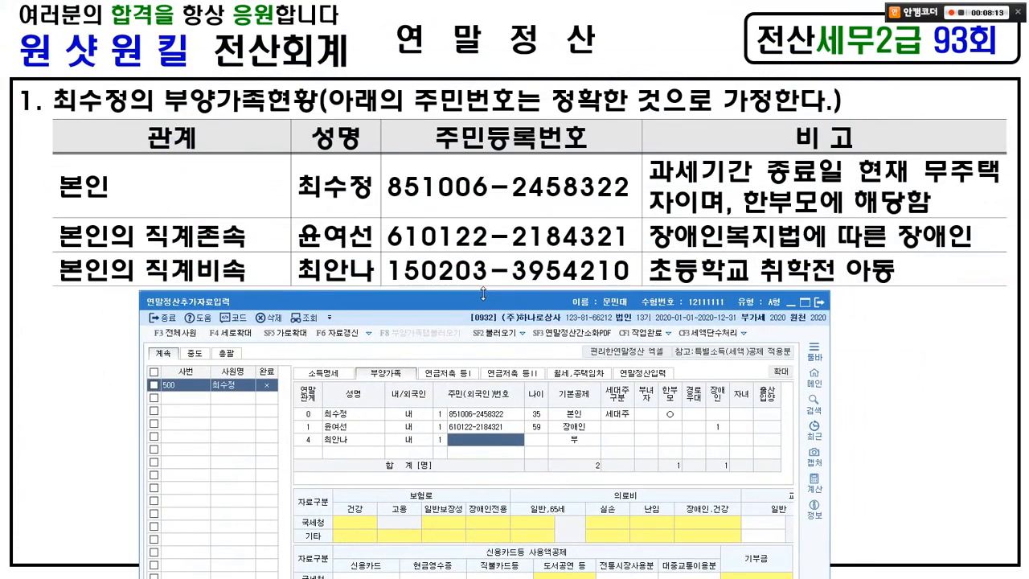
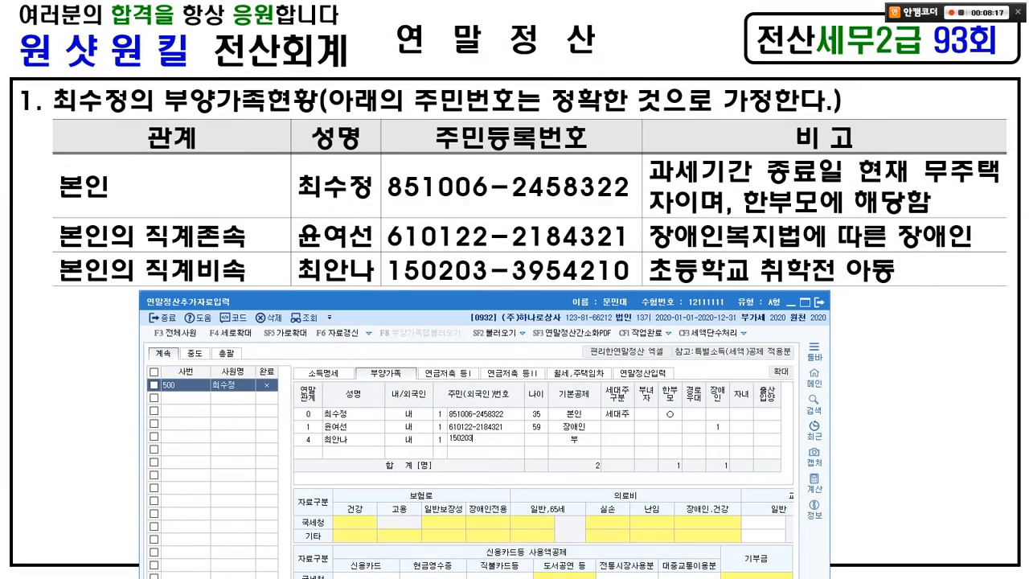
pyautogui.press('Return')
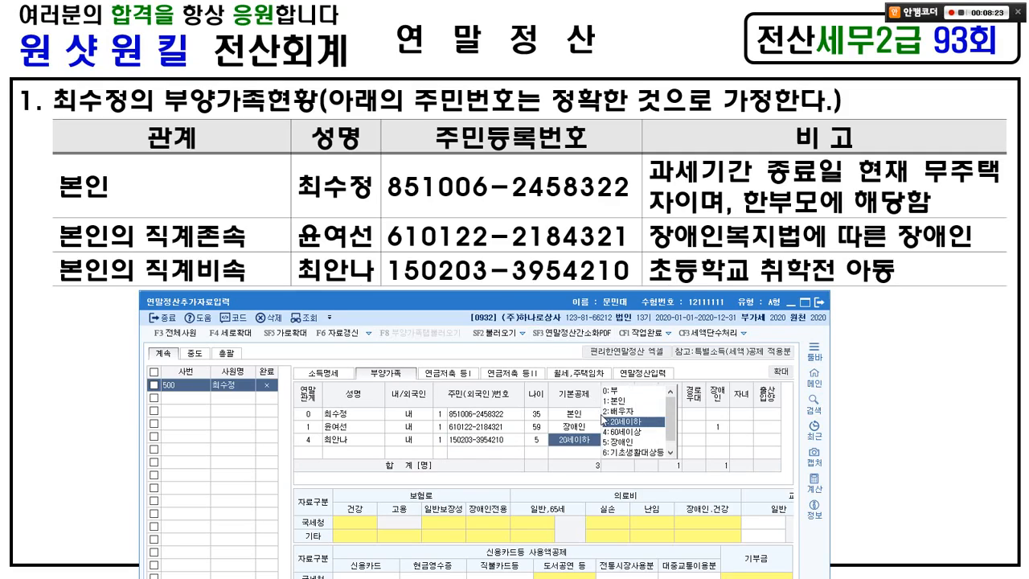
pyautogui.press('Return')
pyautogui.moveTo(489, 299); pyautogui.dragTo(522, 63)
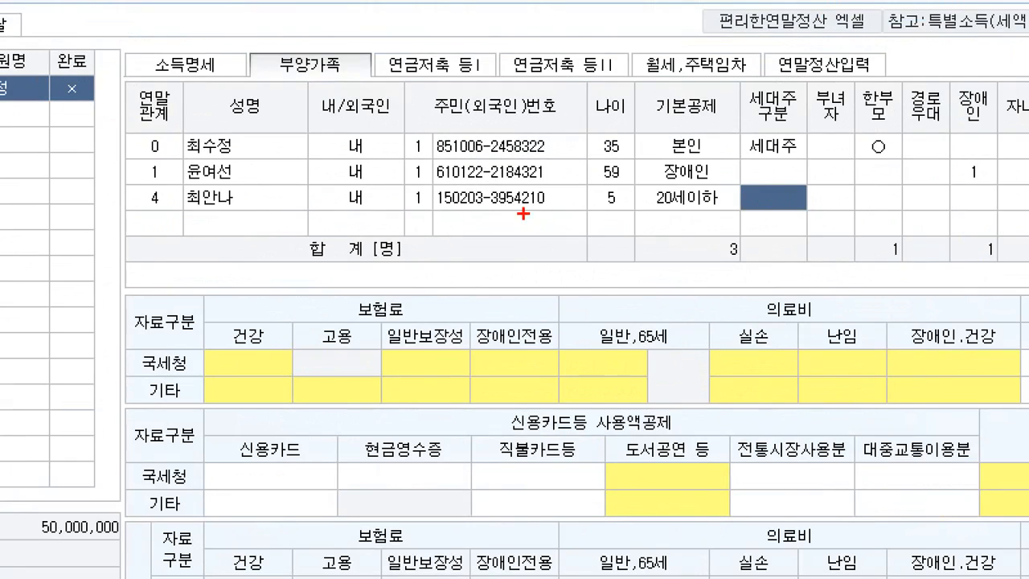
pyautogui.moveTo(121, 121)
pyautogui.mouseDown()
pyautogui.moveTo(152, 122)
pyautogui.moveTo(287, 210)
pyautogui.mouseUp()
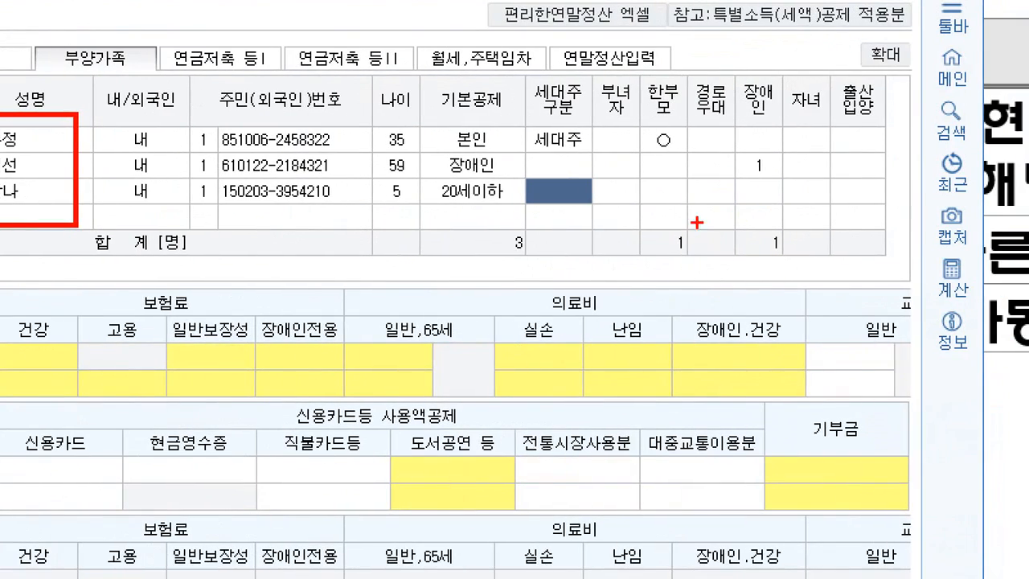
pyautogui.moveTo(416, 225)
pyautogui.mouseDown()
pyautogui.moveTo(378, 153)
pyautogui.moveTo(363, 214)
pyautogui.mouseUp()
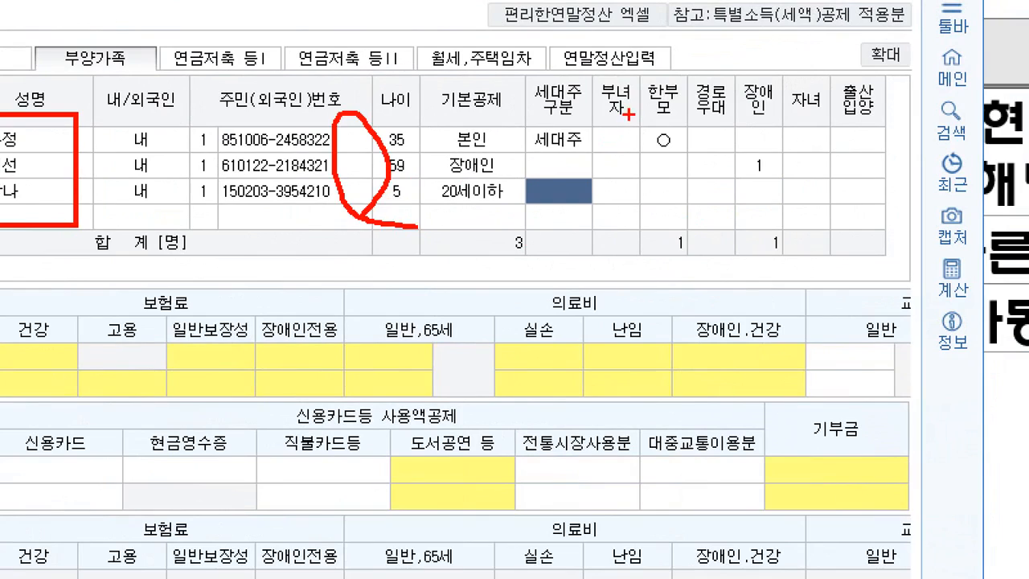
pyautogui.moveTo(623, 108)
pyautogui.mouseDown()
pyautogui.moveTo(696, 154)
pyautogui.moveTo(684, 106)
pyautogui.moveTo(687, 129)
pyautogui.moveTo(704, 88)
pyautogui.mouseUp()
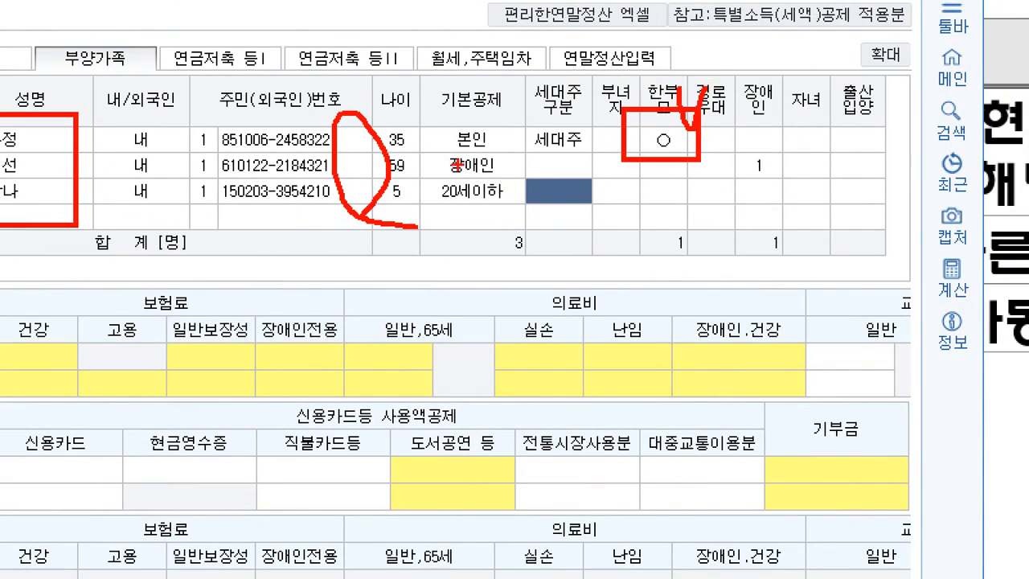
pyautogui.moveTo(418, 147)
pyautogui.mouseDown()
pyautogui.moveTo(533, 173)
pyautogui.moveTo(537, 118)
pyautogui.mouseUp()
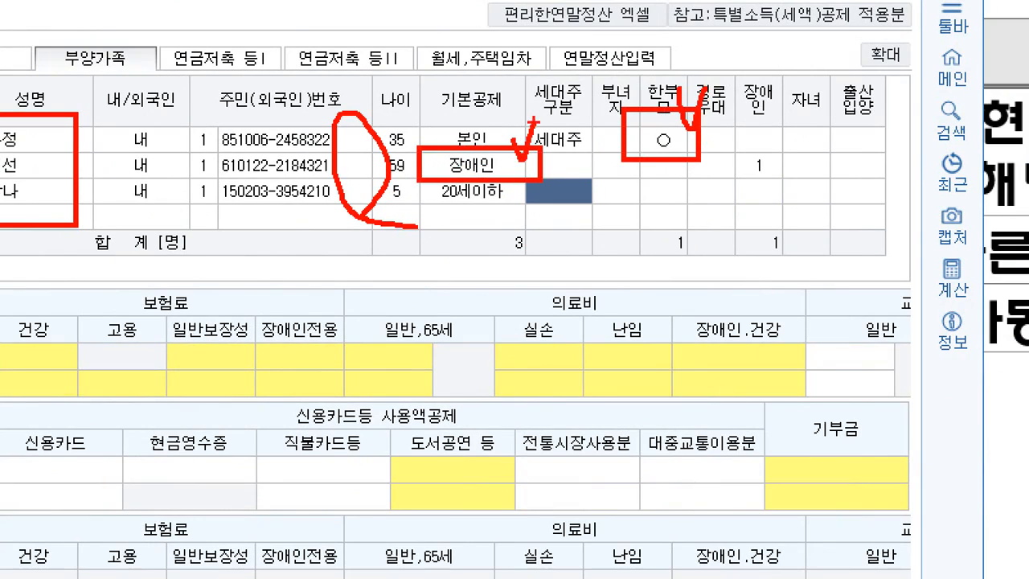
pyautogui.press('Escape')
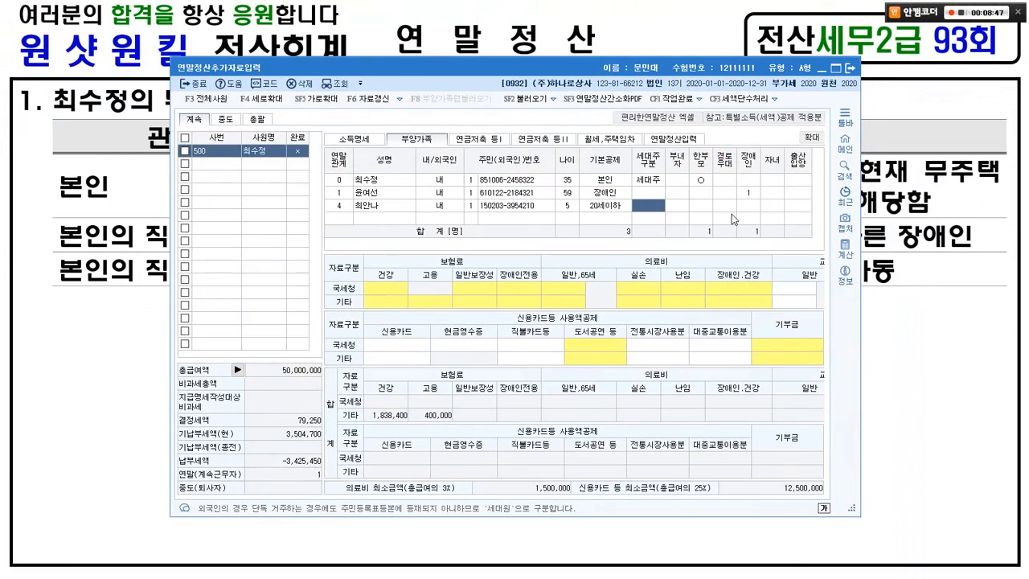
pyautogui.hotkey('alt', 'Tab')
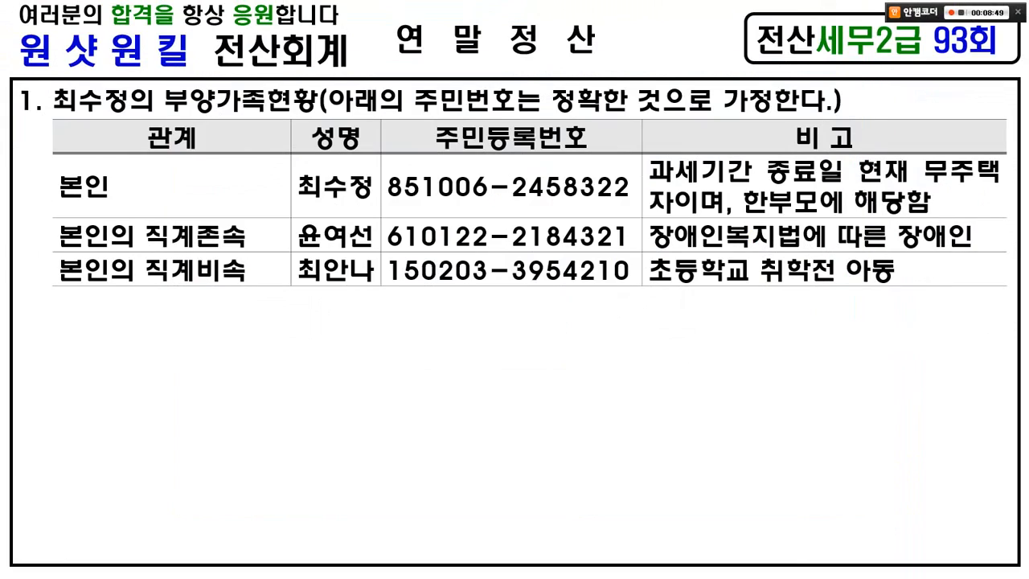
# Step: Advance to the 주택임대차 현황 slide and mark the landlord line and monthly rent
pyautogui.press('pagedown')
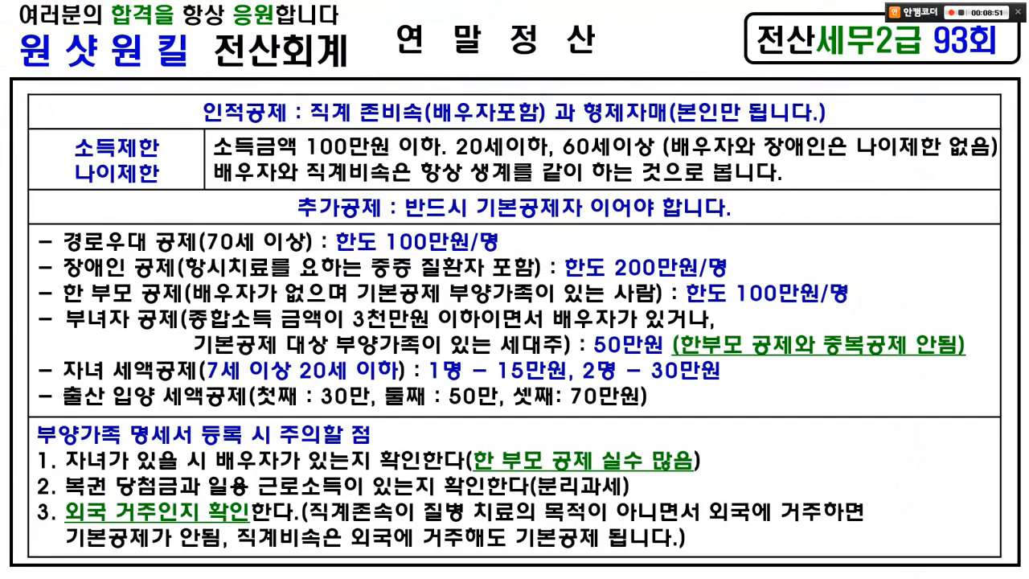
pyautogui.moveTo(638, 467)
pyautogui.mouseDown()
pyautogui.moveTo(547, 515)
pyautogui.moveTo(640, 318)
pyautogui.moveTo(511, 482)
pyautogui.mouseUp()
pyautogui.press('pagedown')
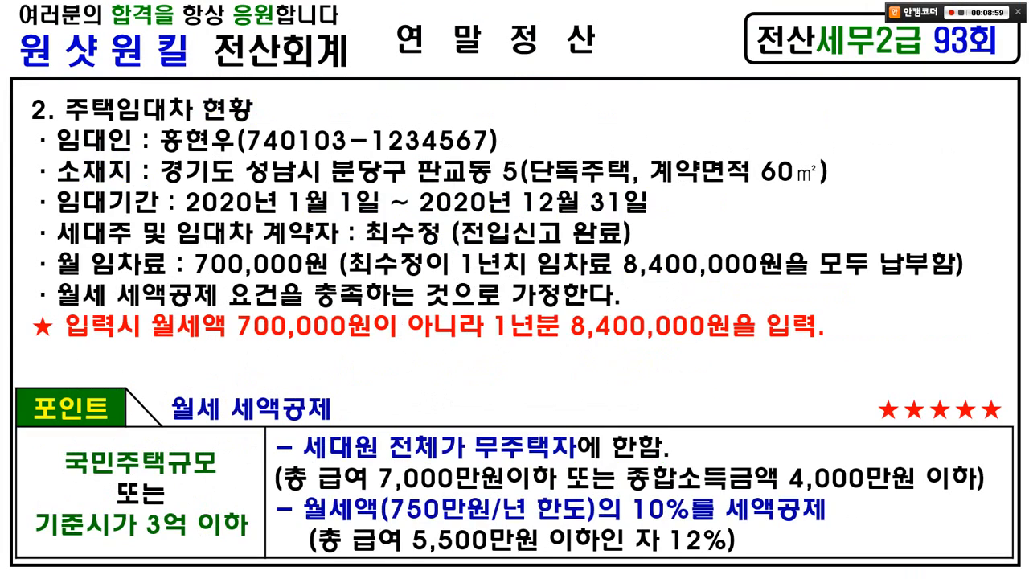
pyautogui.moveTo(62, 90); pyautogui.dragTo(269, 123)
pyautogui.moveTo(58, 156); pyautogui.dragTo(469, 154)
pyautogui.moveTo(61, 139)
pyautogui.mouseDown()
pyautogui.moveTo(42, 152)
pyautogui.moveTo(34, 191)
pyautogui.moveTo(61, 253)
pyautogui.mouseUp()
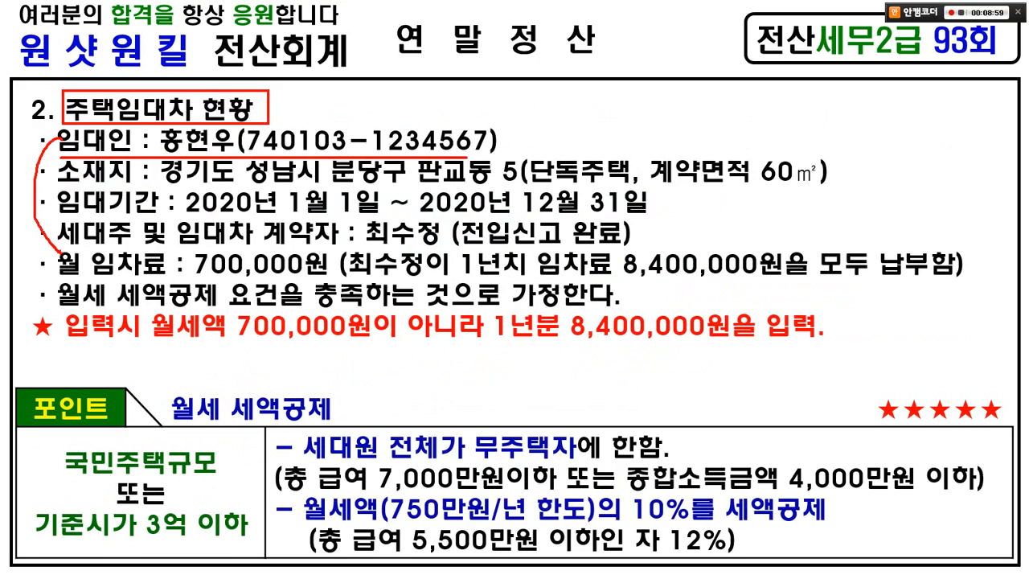